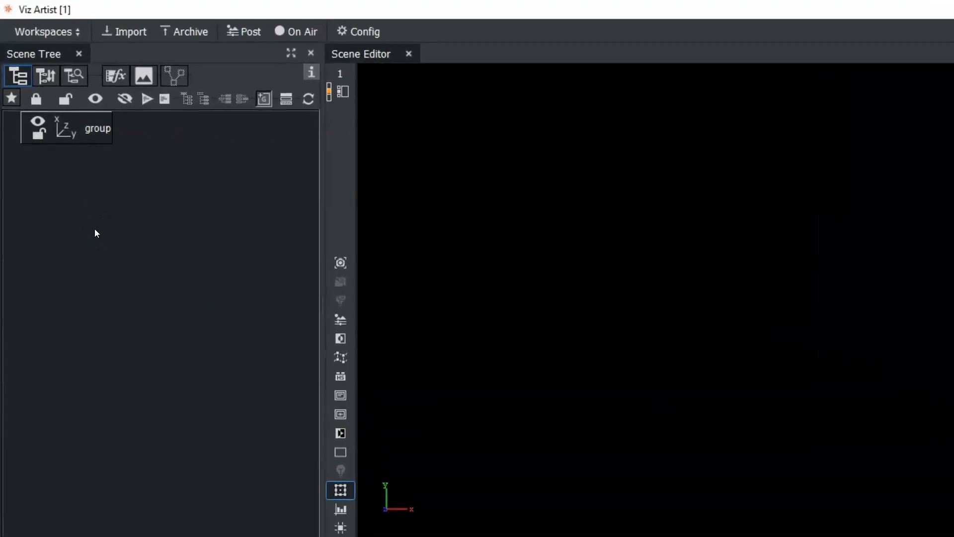
Rename the group container in the scene tree to data
click(103, 152)
double_click(93, 134)
text(data)
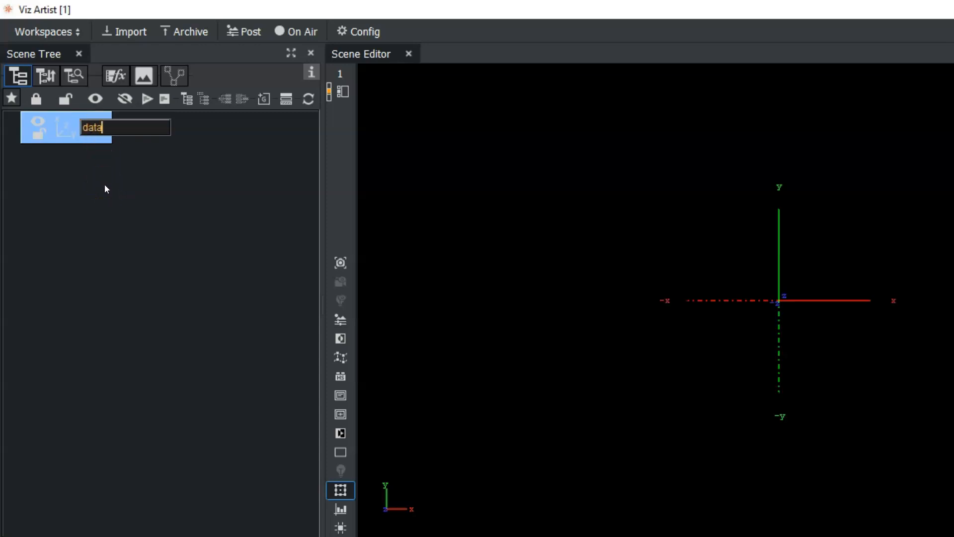
key(Return)
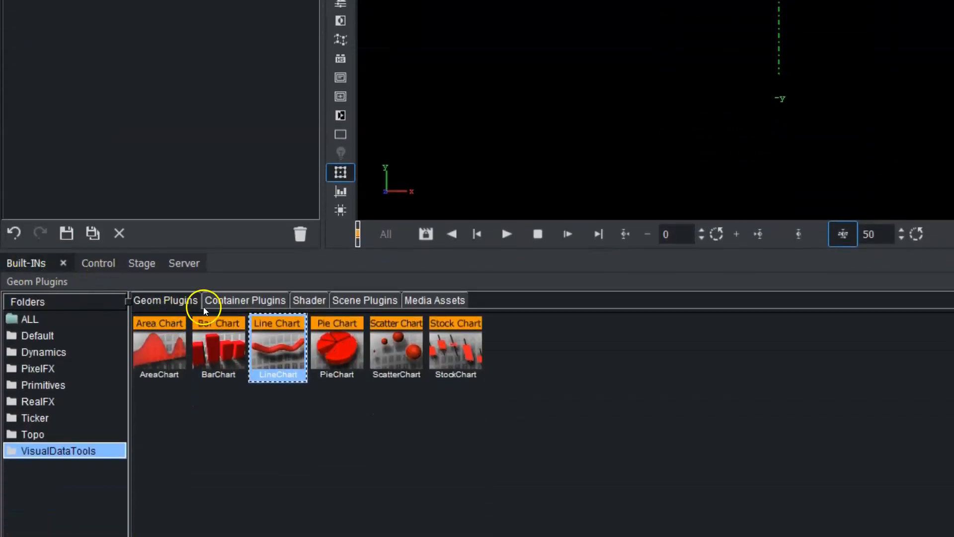
Add the DataReader container plugin from the Data folder to the data container, using the EXCEL query type
click(236, 301)
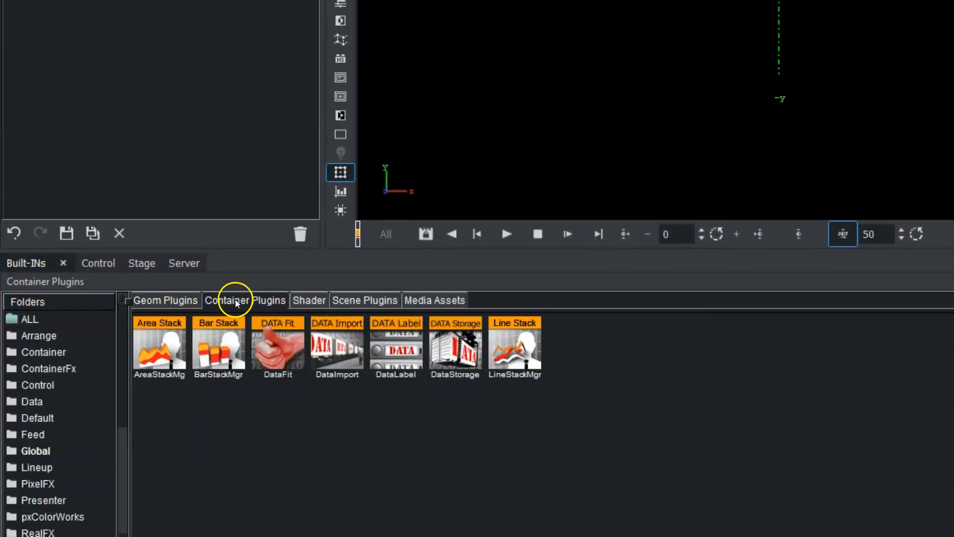
click(35, 403)
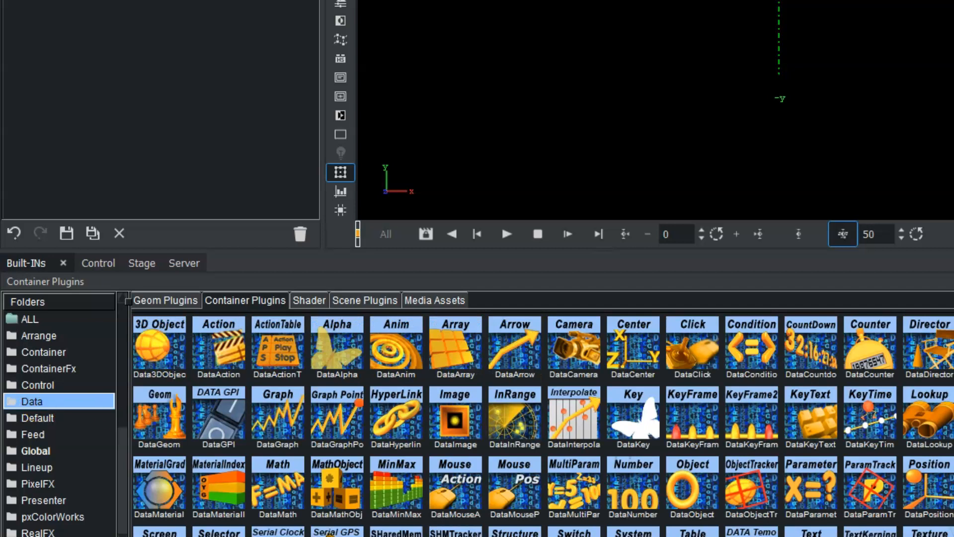
scroll(542, 423, down, 2)
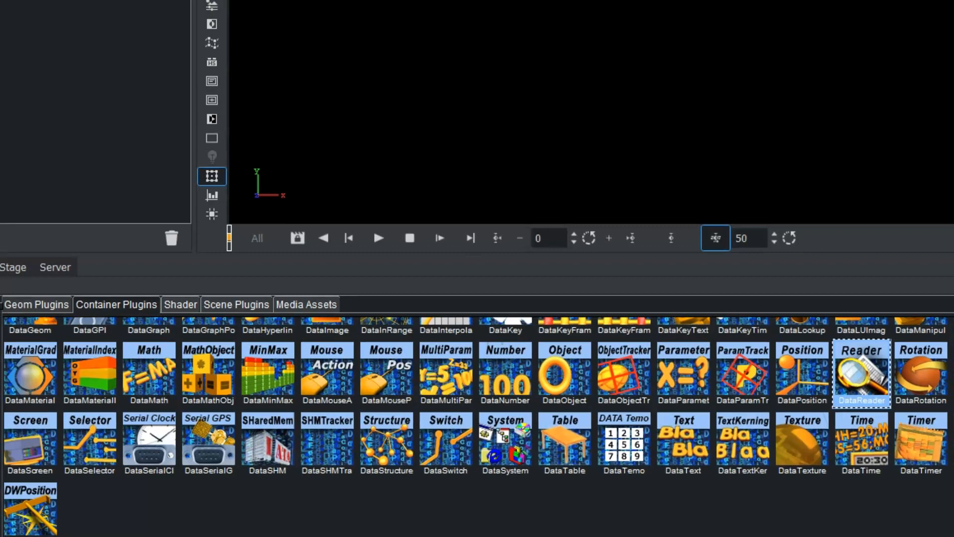
drag(862, 375, 82, 88)
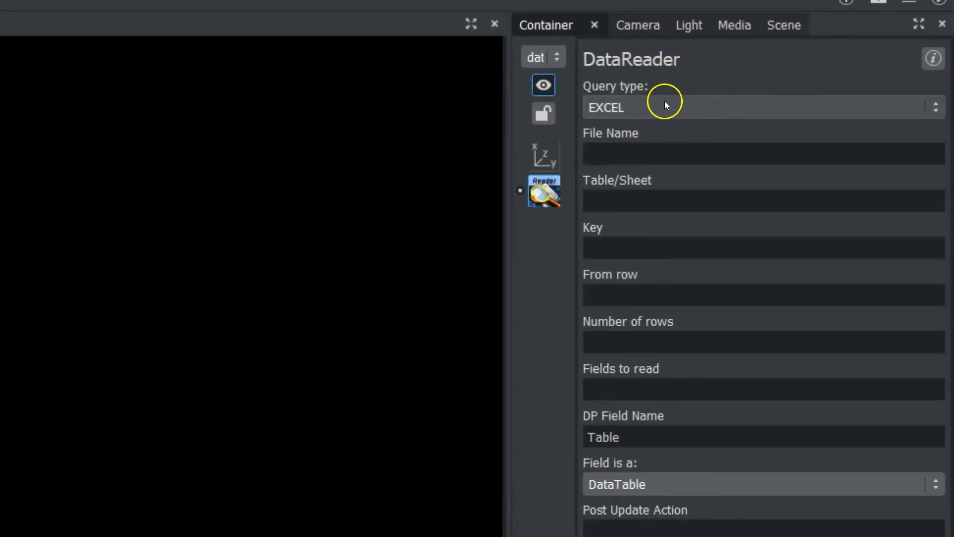
click(604, 112)
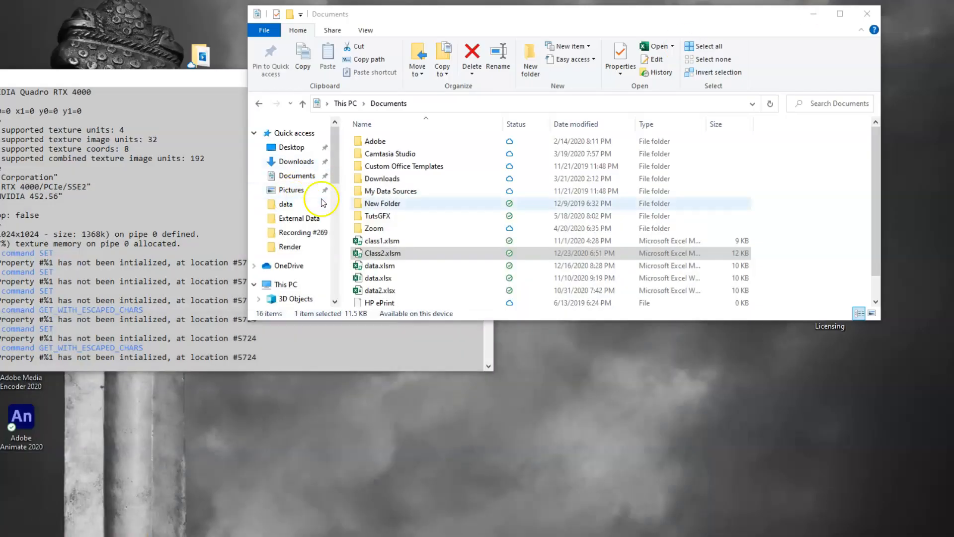
Open Class2.xlsm from the Documents folder in Excel and examine the column headers and data rows
click(387, 254)
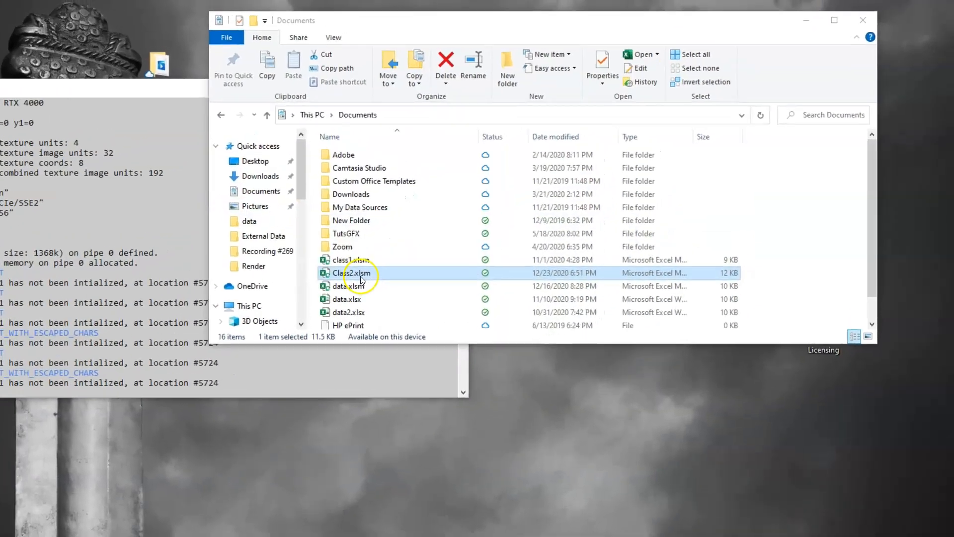
double_click(288, 357)
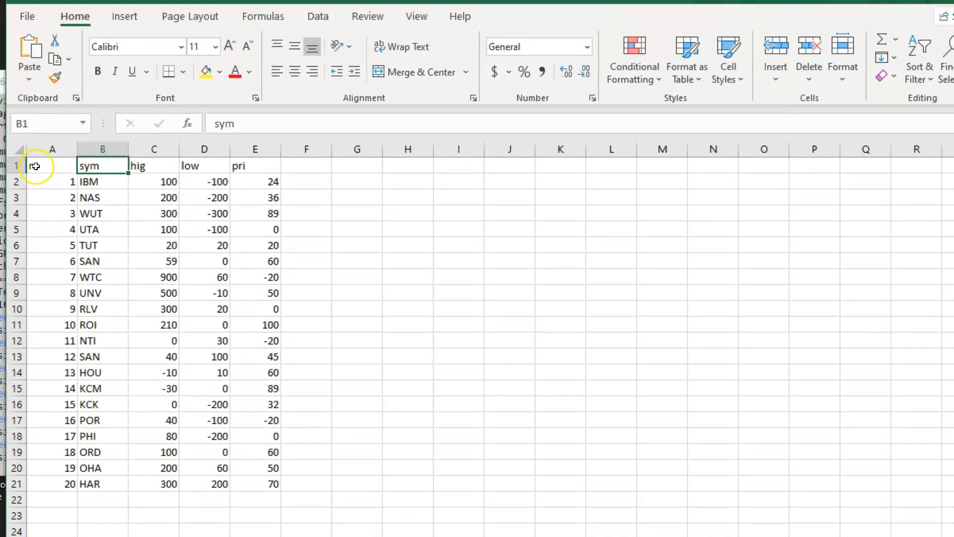
click(36, 168)
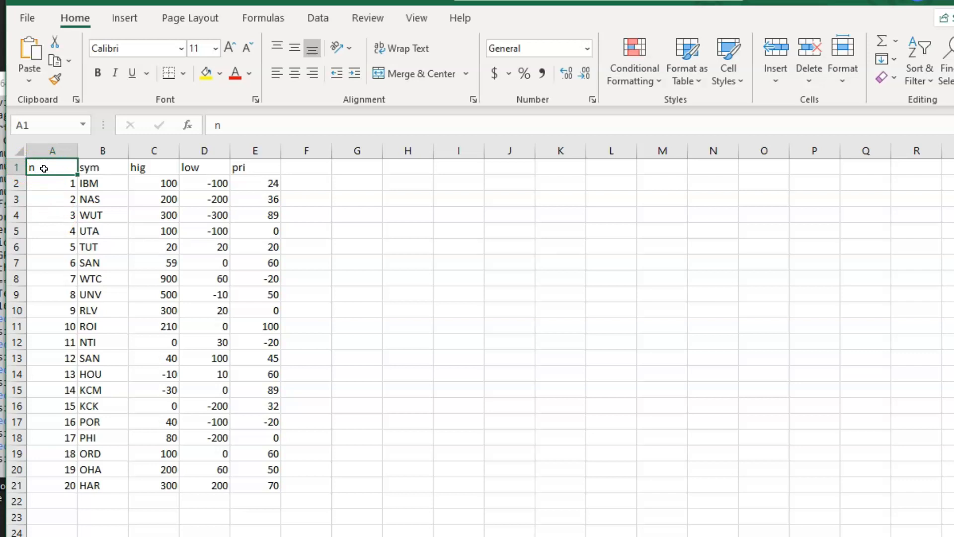
click(106, 167)
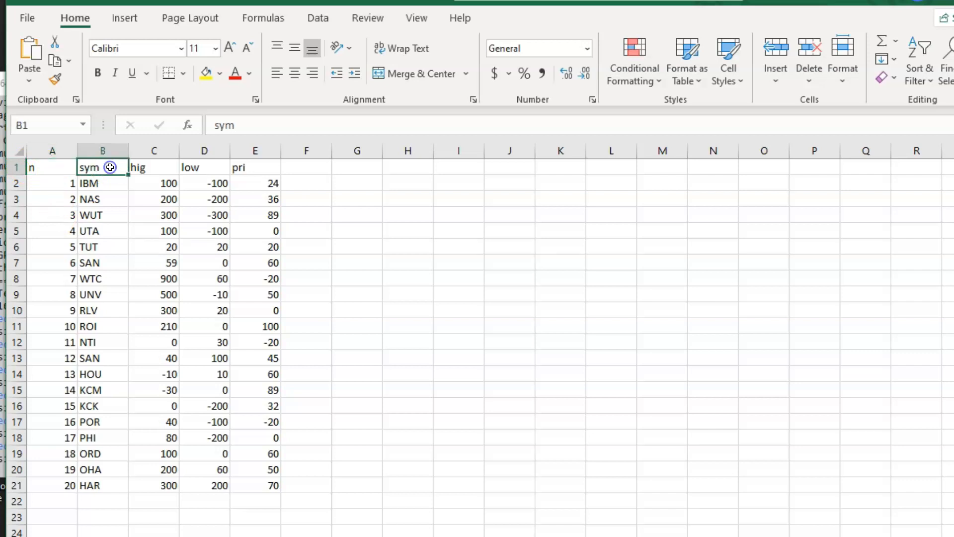
click(139, 166)
click(193, 167)
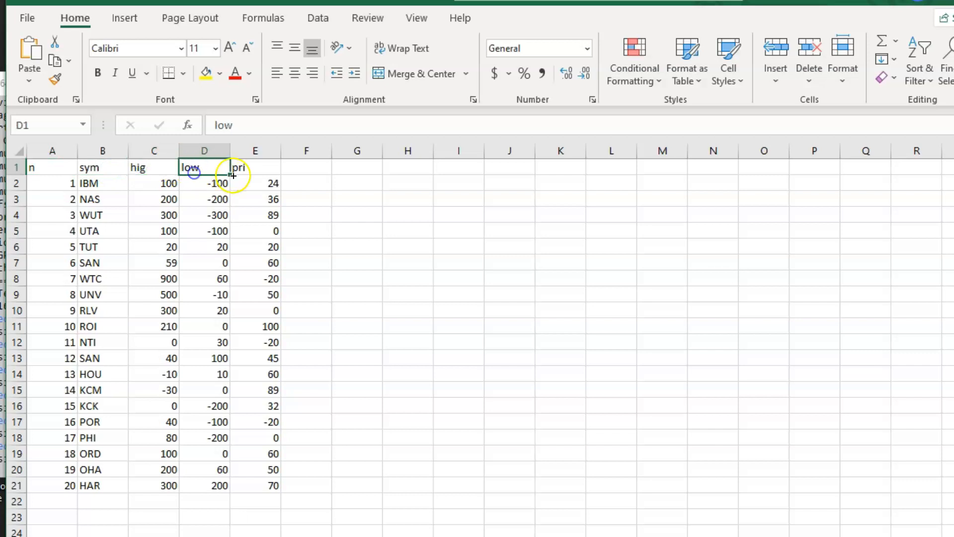
click(248, 166)
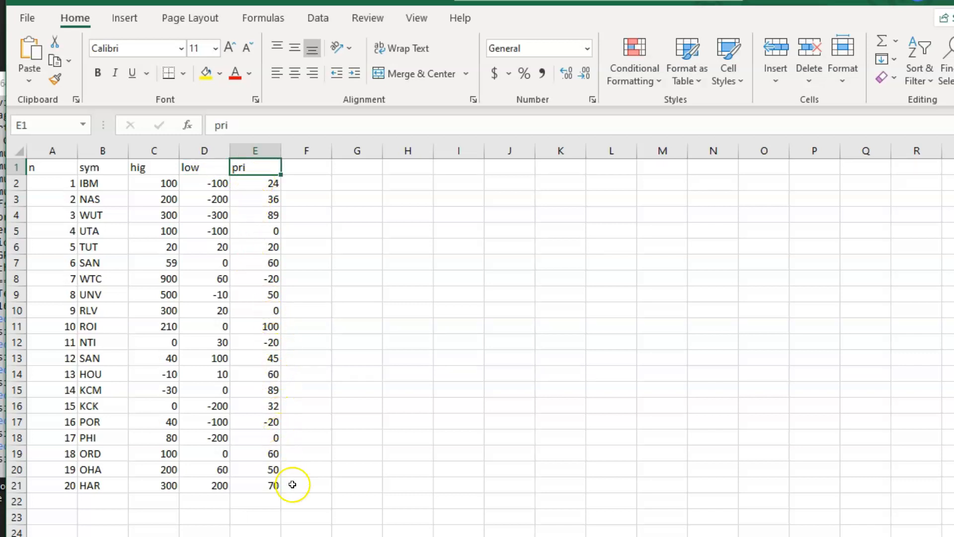
click(62, 499)
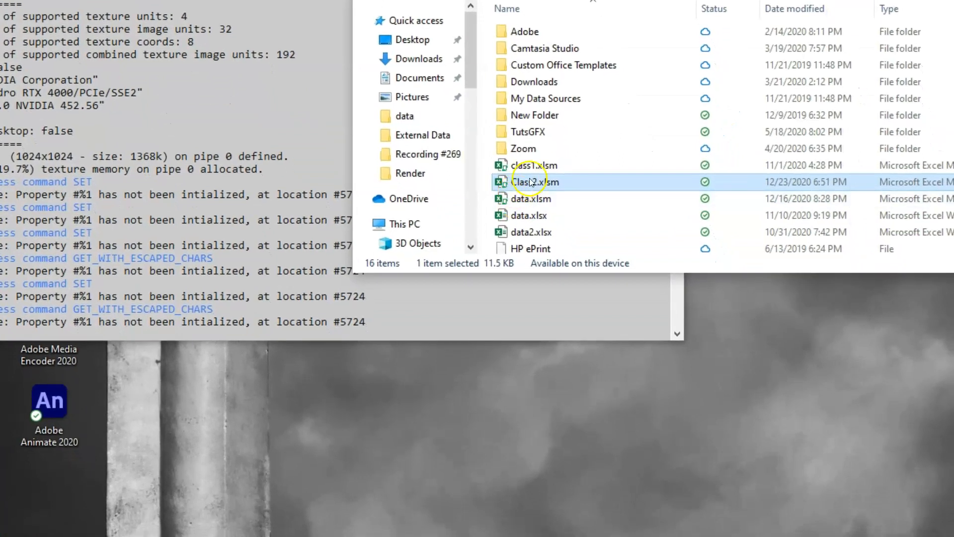
Copy the folder location from the properties of Class2.xlsm and set the DataReader's File Name to that path followed by \Class2.xlsm
right_click(528, 182)
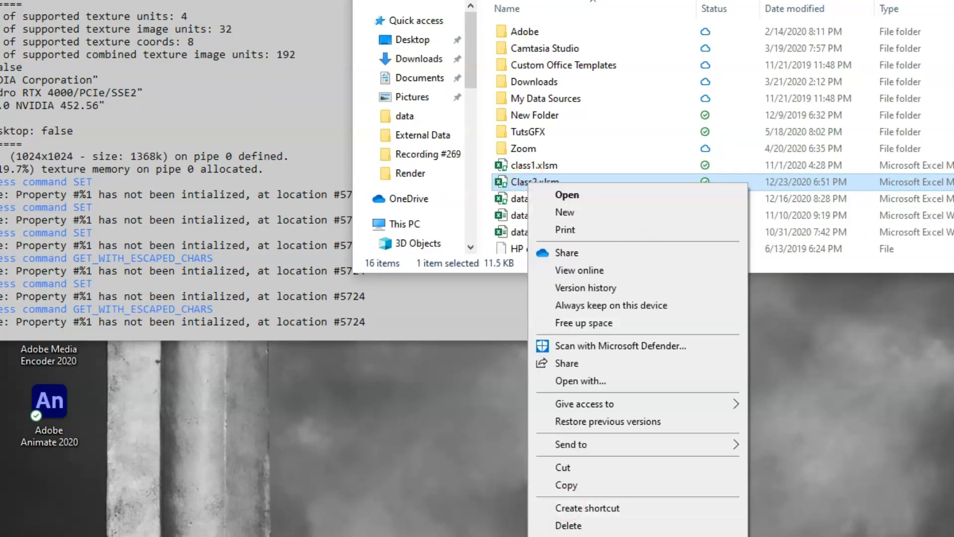
click(561, 536)
drag(757, 339, 595, 338)
key(ctrl+c)
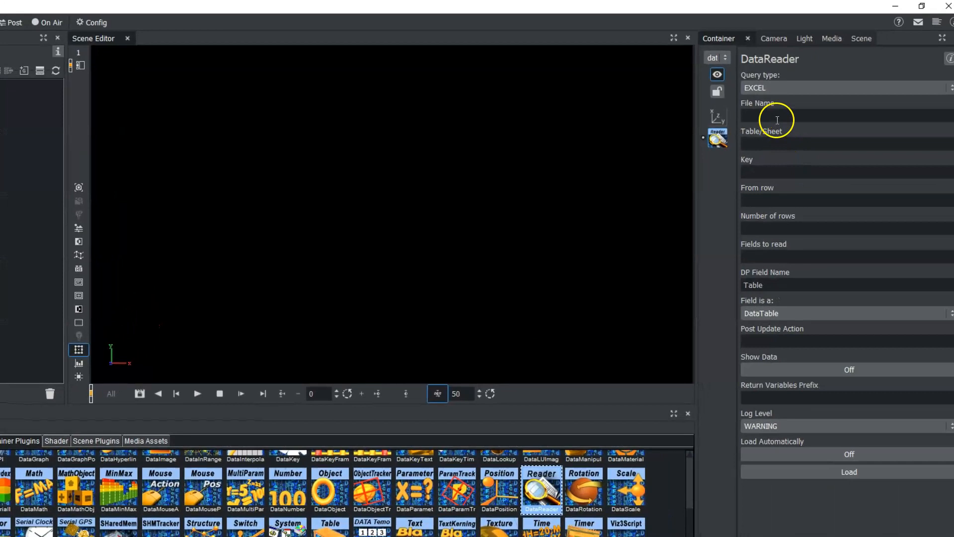
click(778, 120)
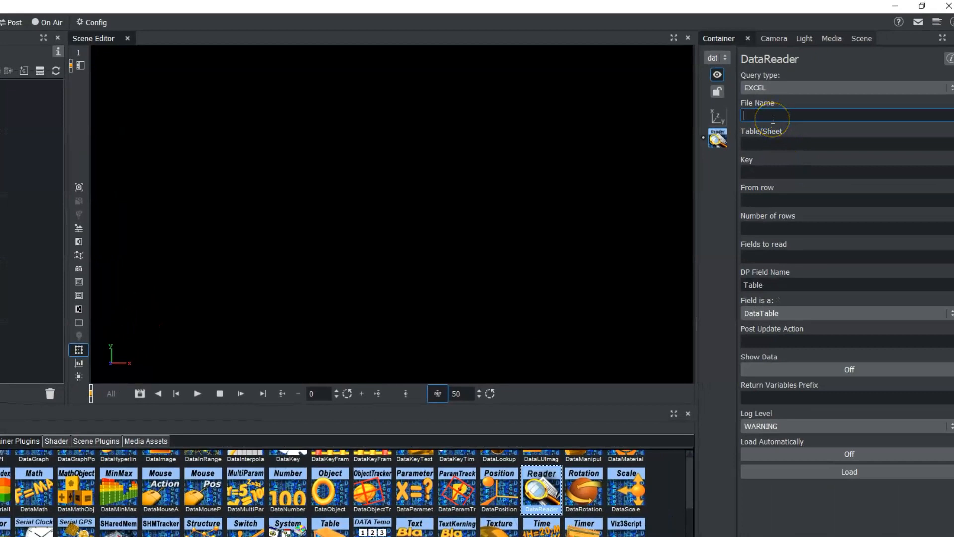
key(ctrl+v)
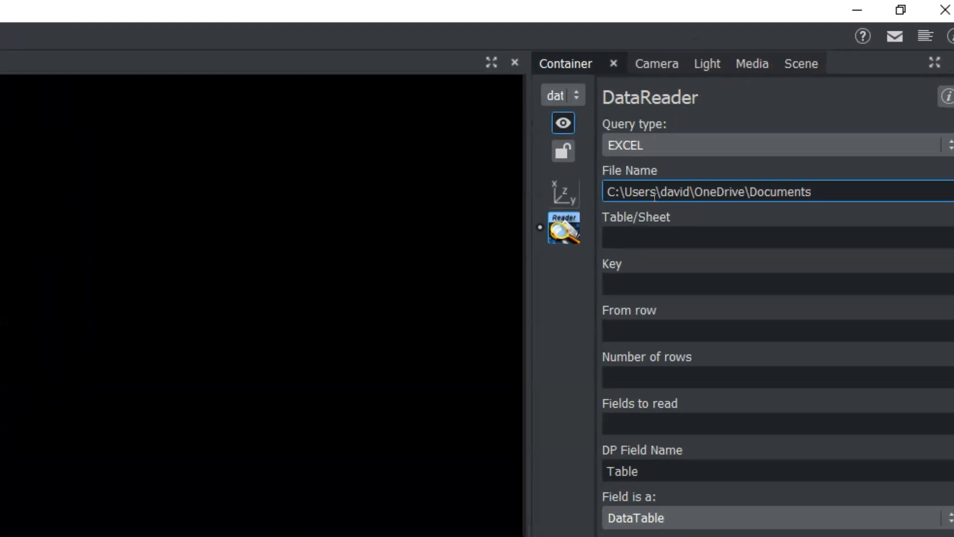
text(\Class2.xlsm)
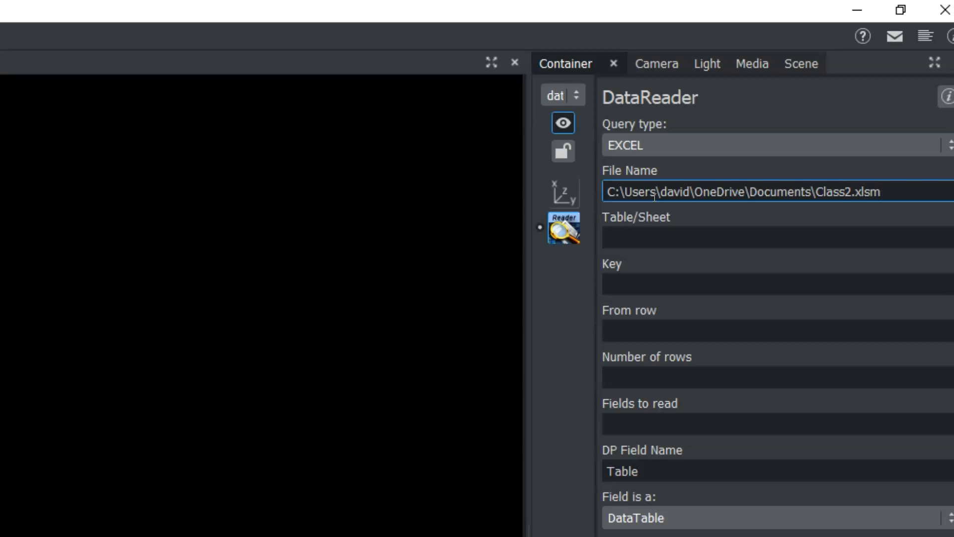
Check the workbook's sheet names, and set the DataReader's Table/Sheet to stock and its Key to n
click(656, 238)
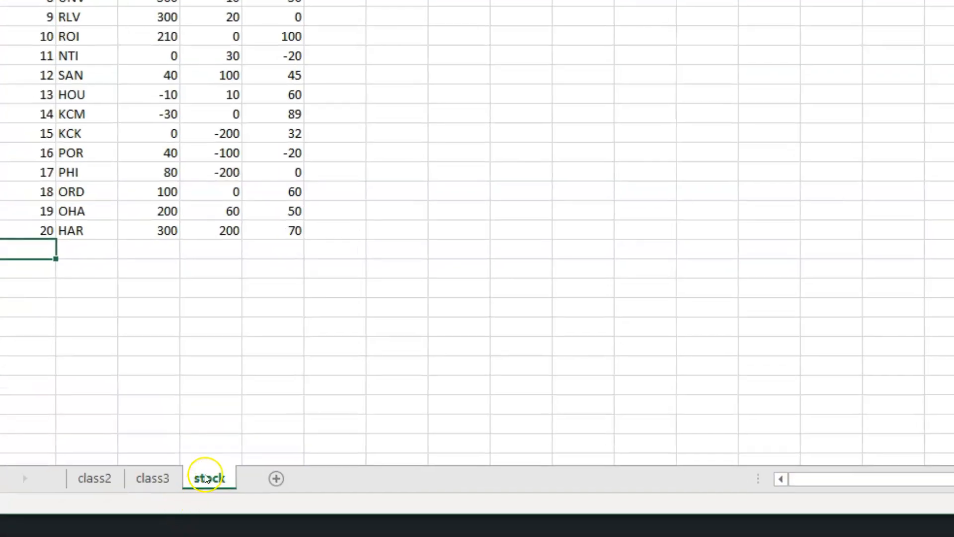
click(152, 478)
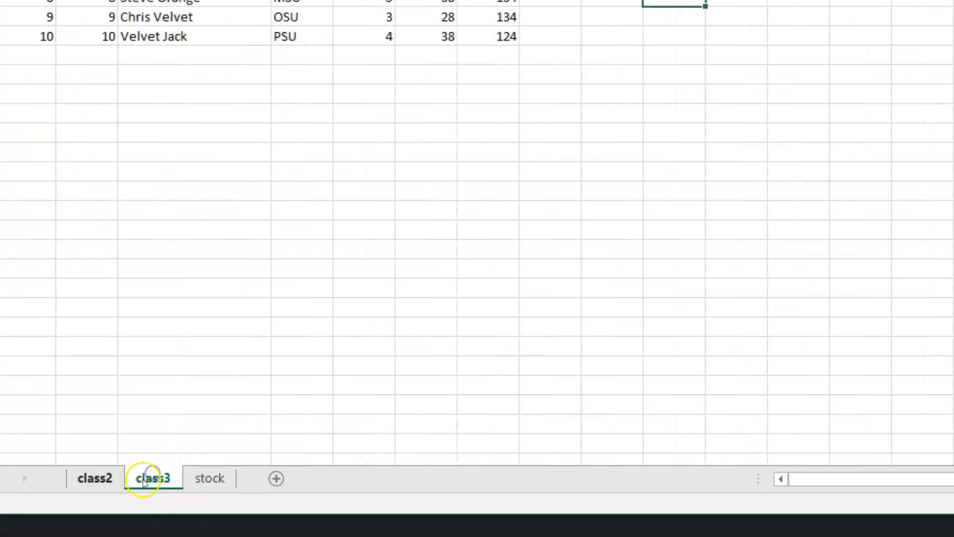
key(ctrl+Page_Down)
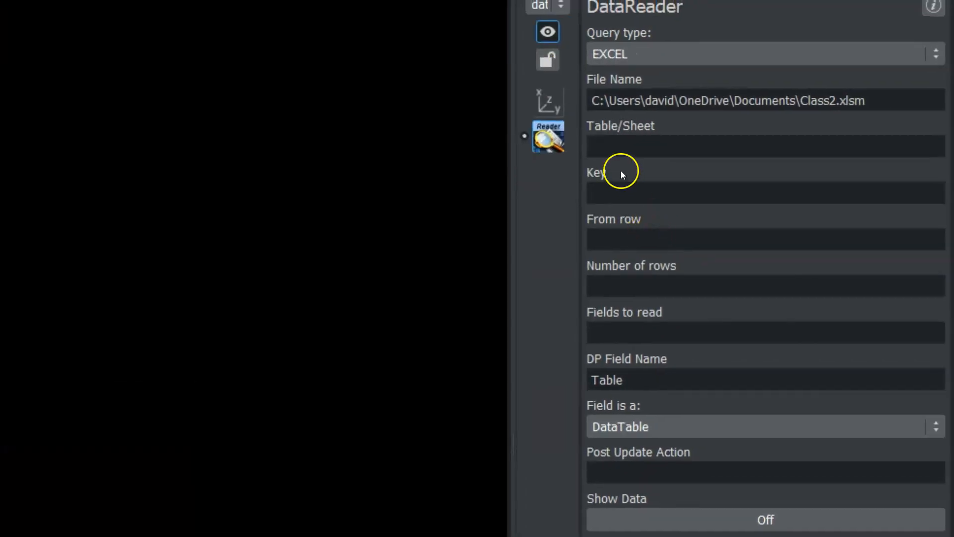
click(615, 148)
text(stock)
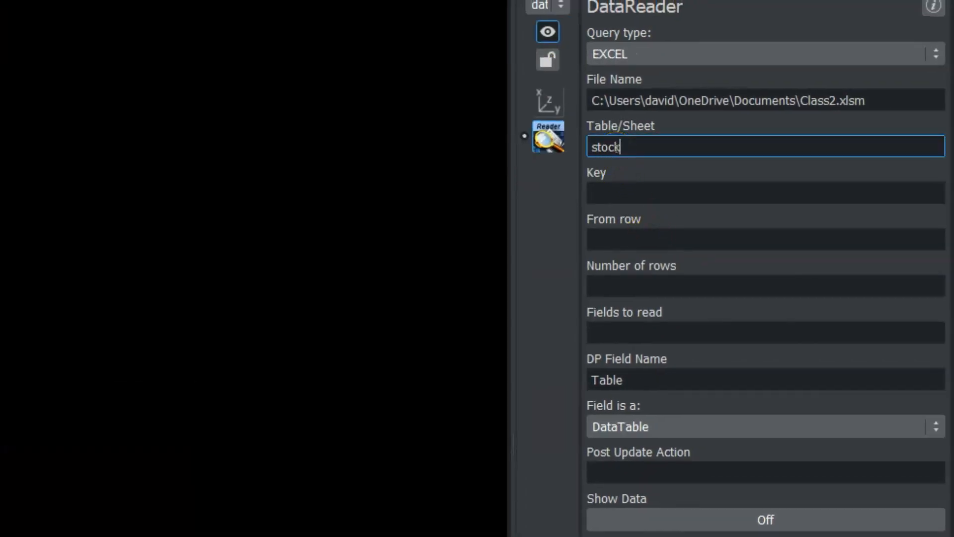
click(612, 193)
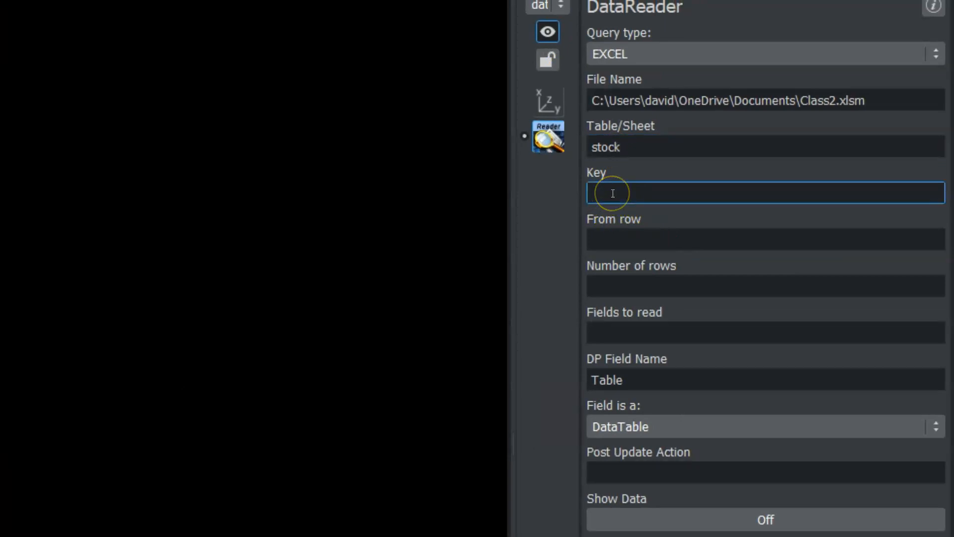
text(n)
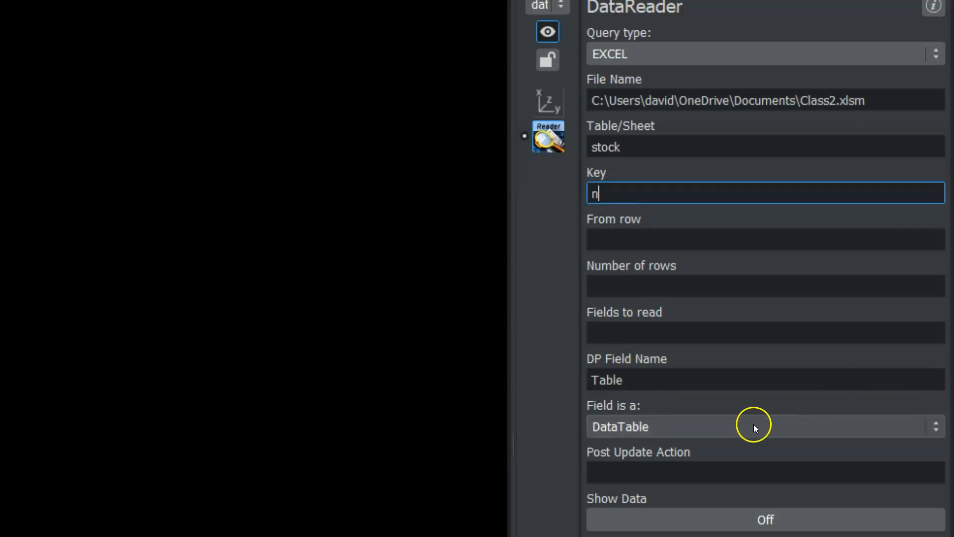
Set the DataReader's field type to Shared Memory and, after checking the workbook's column headers, set Fields to read to pri
click(668, 430)
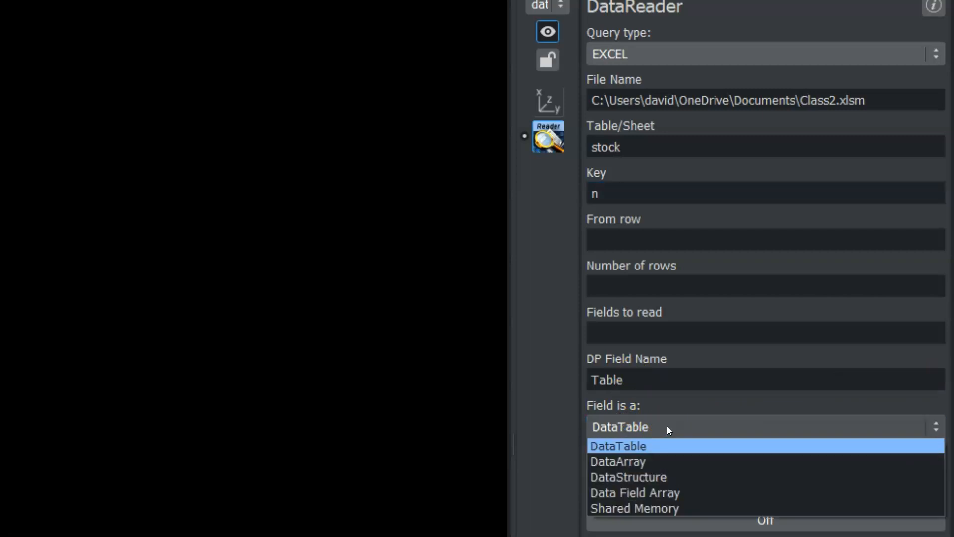
click(654, 509)
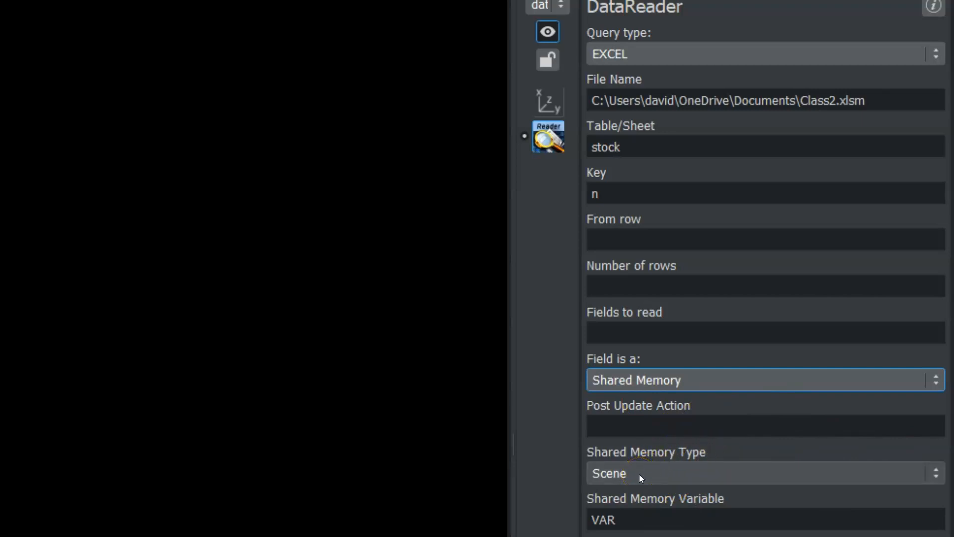
click(628, 335)
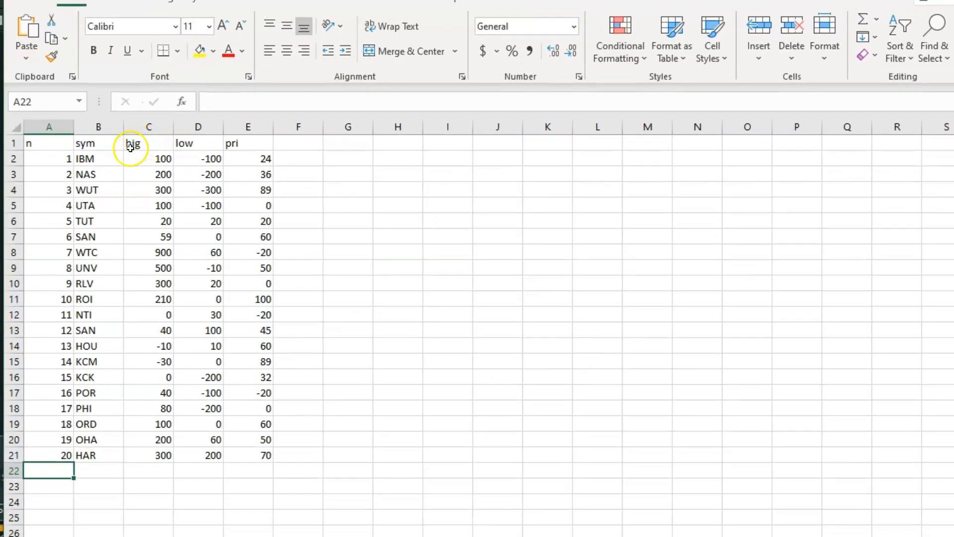
click(132, 144)
click(186, 143)
click(239, 143)
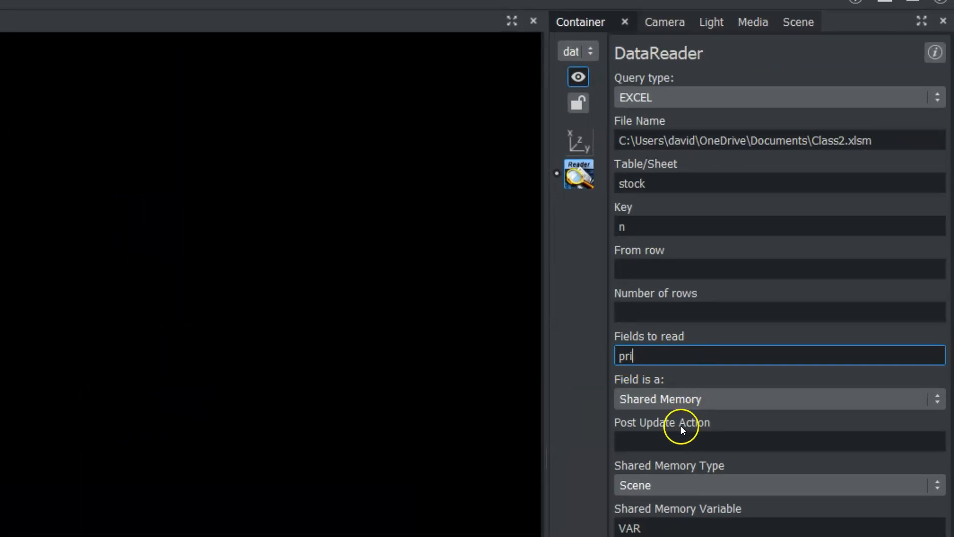
Select the Shared Memory Variable name in the DataReader settings
click(671, 527)
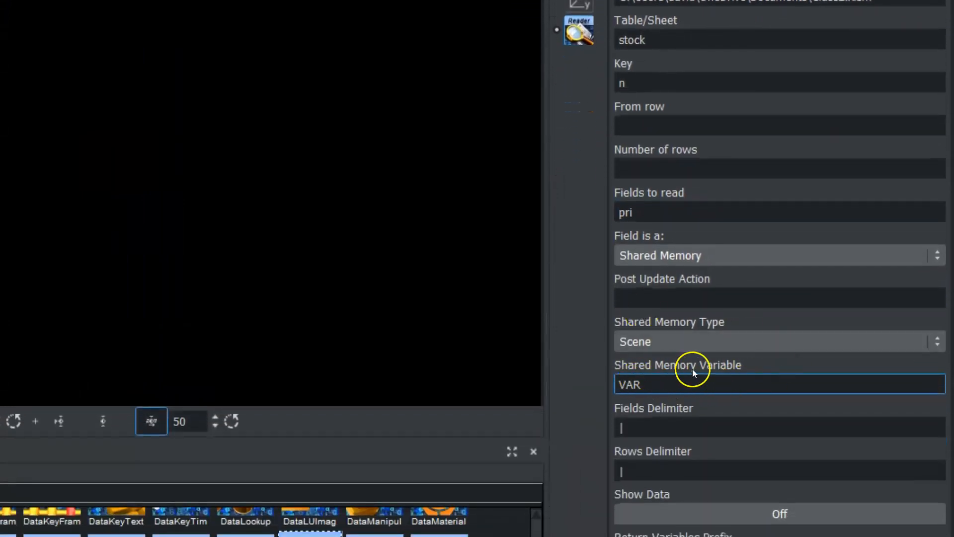
drag(688, 383, 539, 383)
click(664, 392)
click(654, 387)
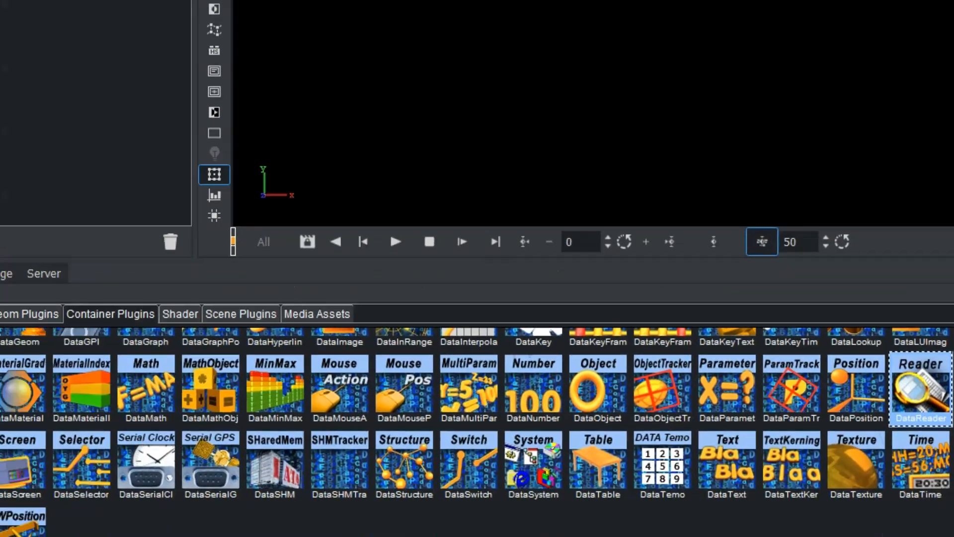
Add a LineChart geometry from the VisualDataTools geometry plugins to the scene tree
click(17, 227)
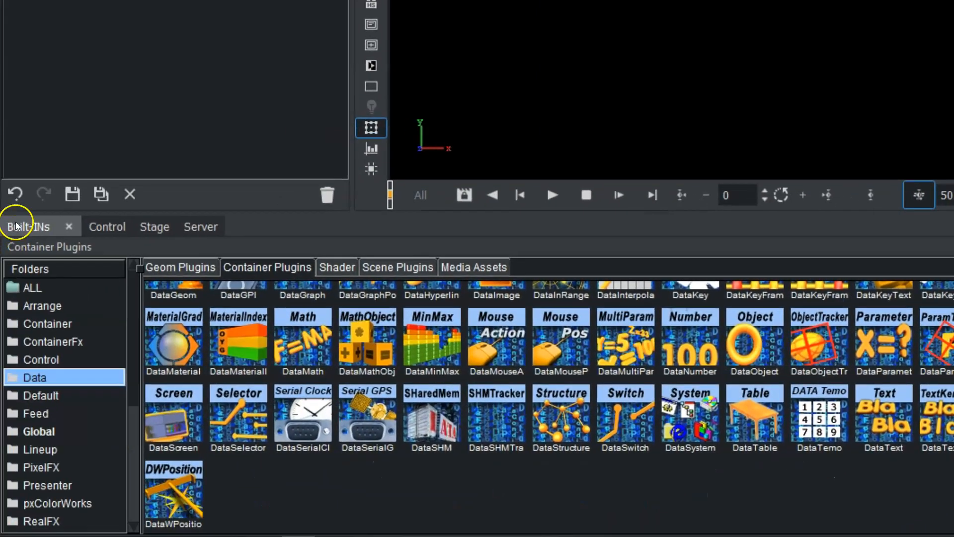
click(172, 269)
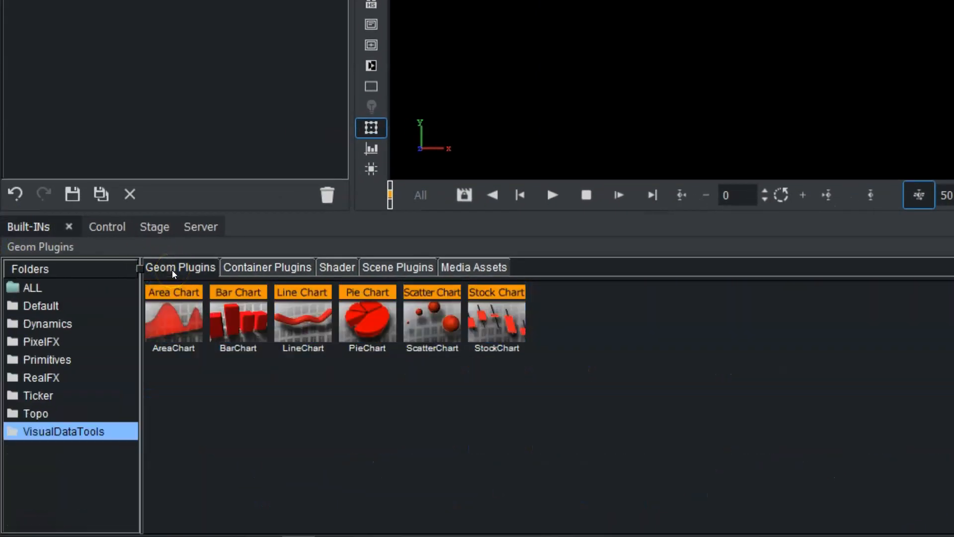
click(174, 268)
drag(302, 320, 87, 0)
drag(94, 232, 82, 174)
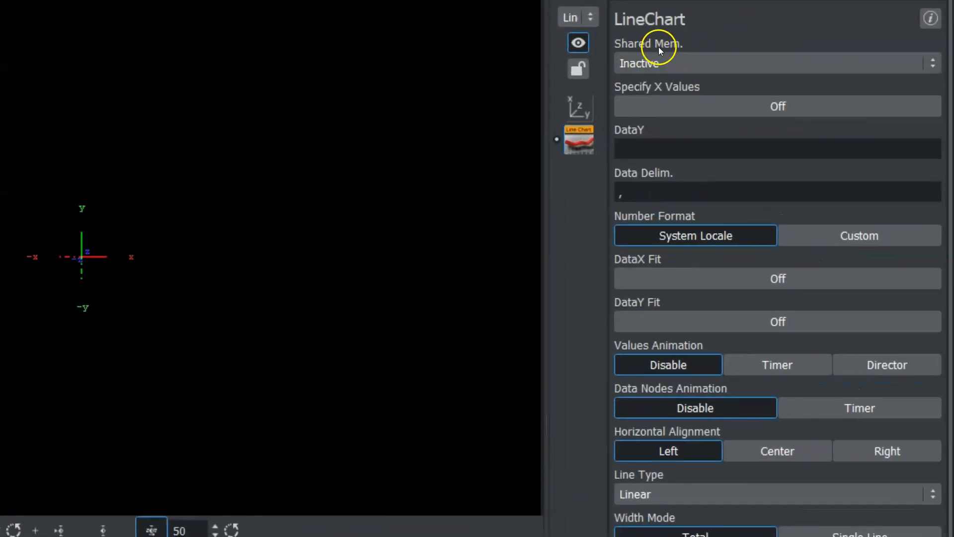
Set the LineChart's Shared Mem. to Scene and, after checking the DataReader's Shared Memory Variable, set Key DataY to VAR
click(680, 63)
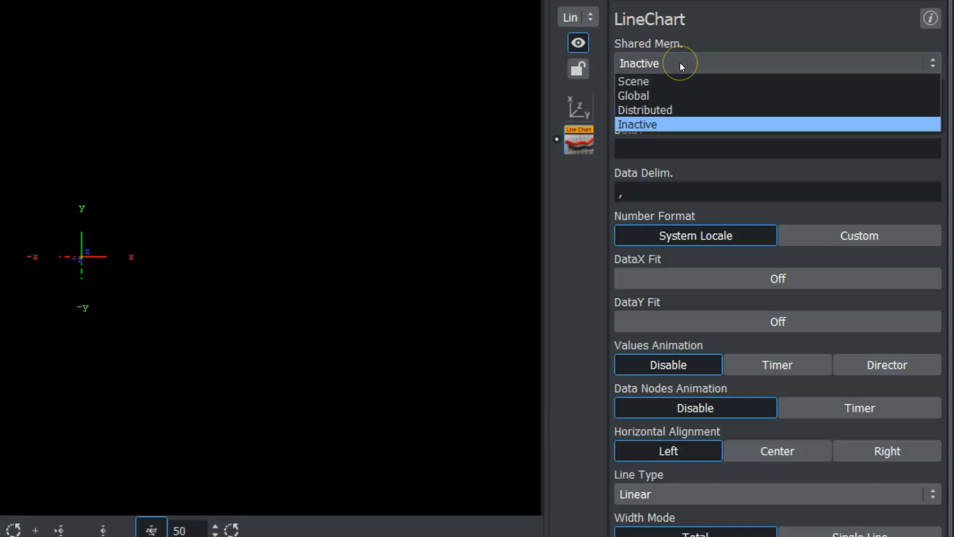
click(662, 83)
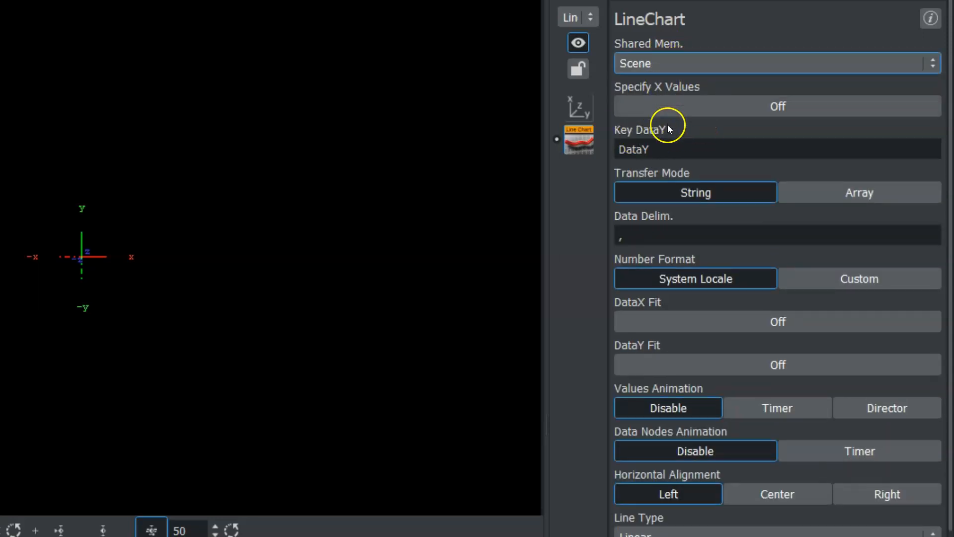
click(650, 149)
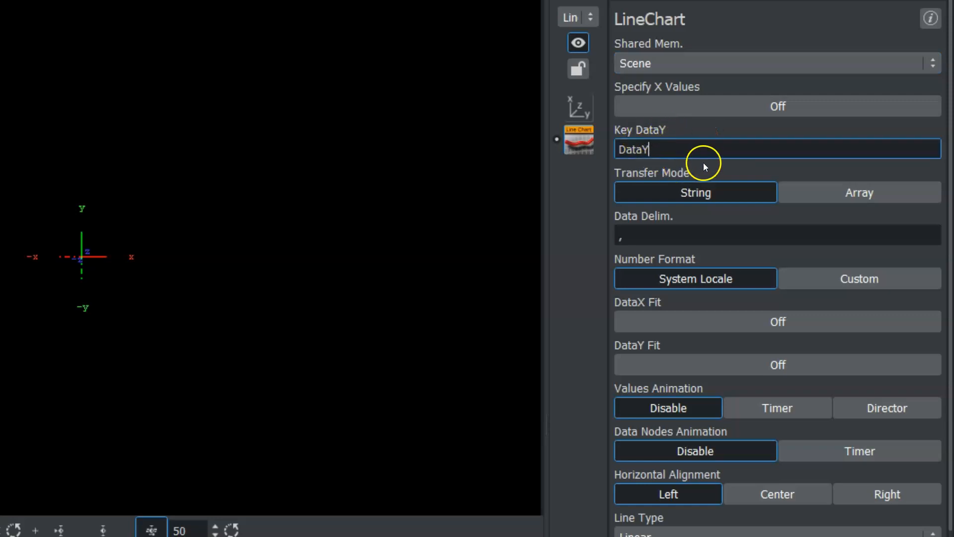
drag(684, 149, 439, 147)
click(88, 114)
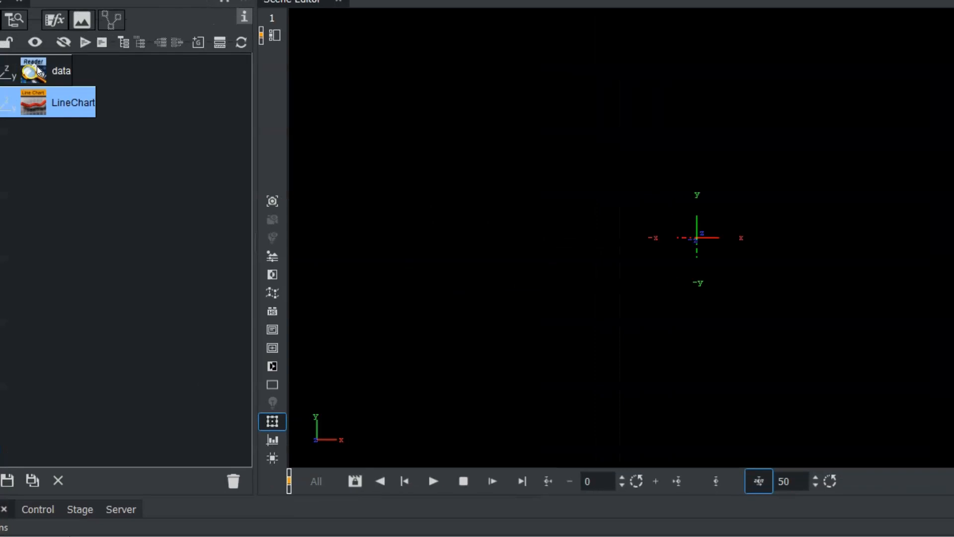
click(87, 72)
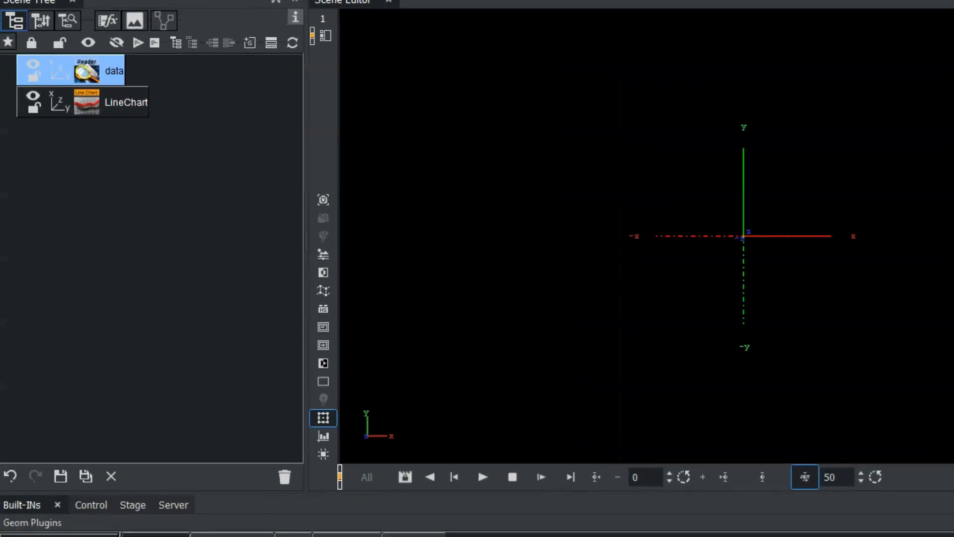
click(683, 262)
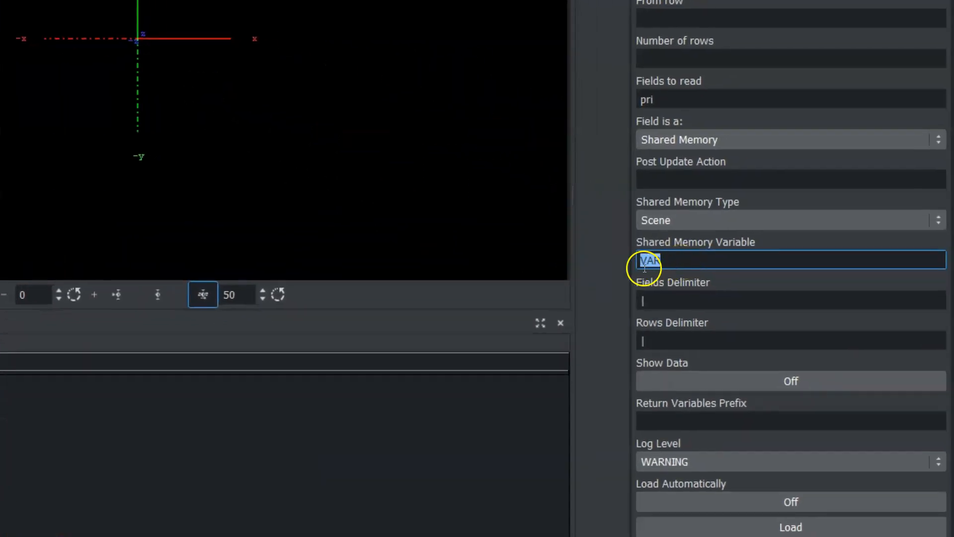
click(57, 98)
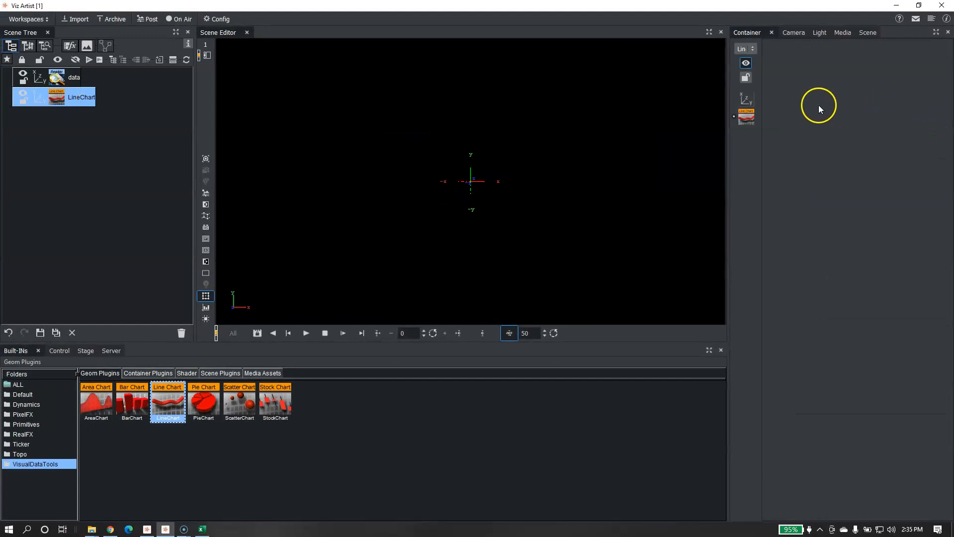
click(746, 118)
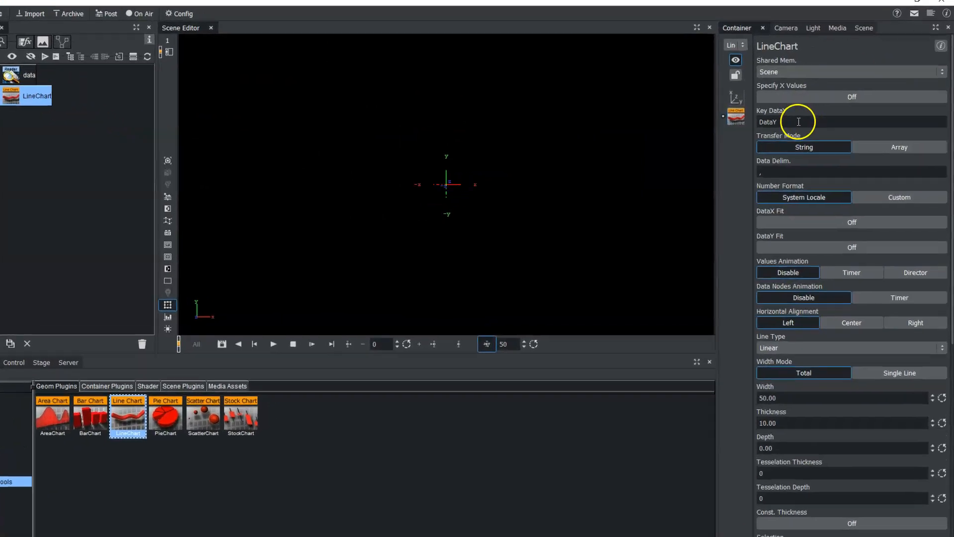
drag(805, 122, 754, 122)
text(y)
text(VAR)
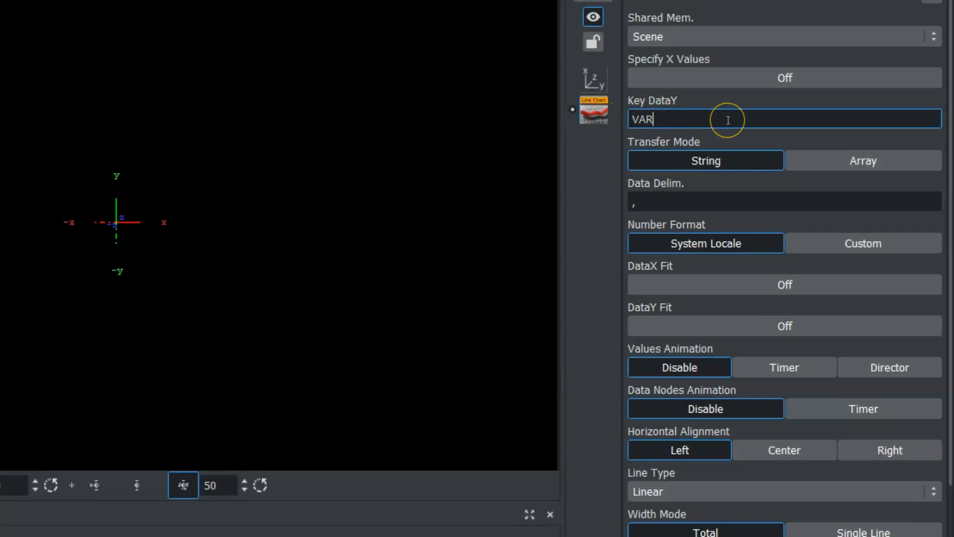
Clear the DataReader's Fields Delimiter and set its Rows Delimiter to a comma, matching the LineChart's Data Delim
click(695, 200)
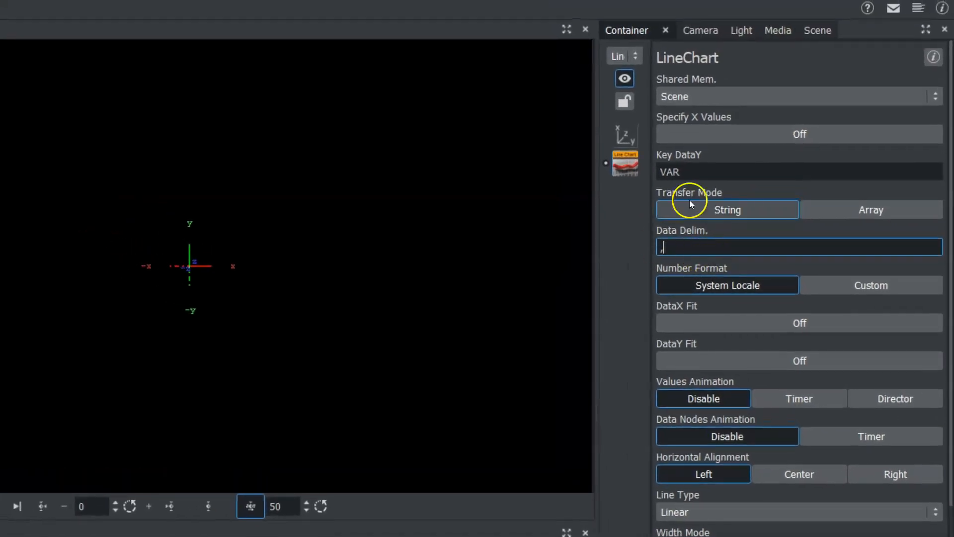
click(714, 168)
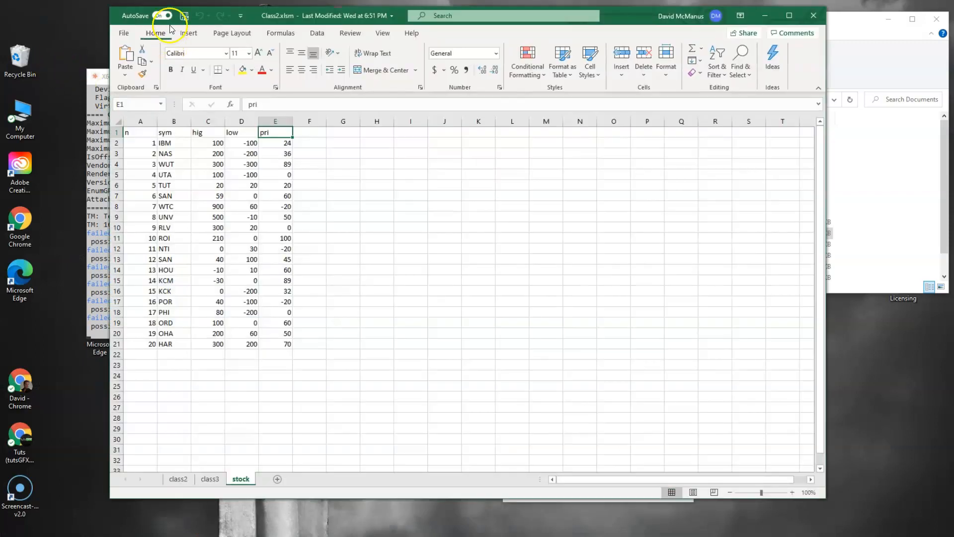
Save and close the Class2.xlsm workbook, and load its data through the DataReader
click(184, 15)
click(809, 19)
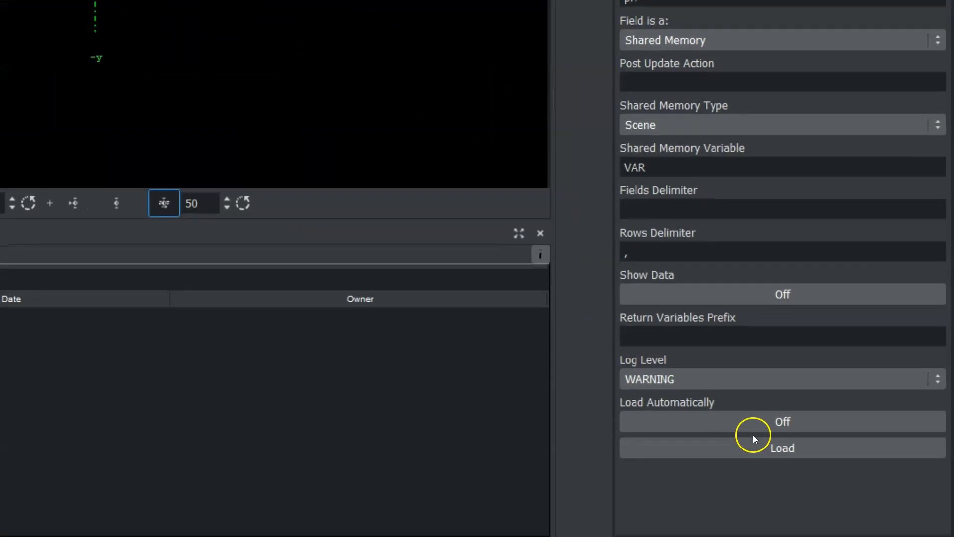
click(749, 447)
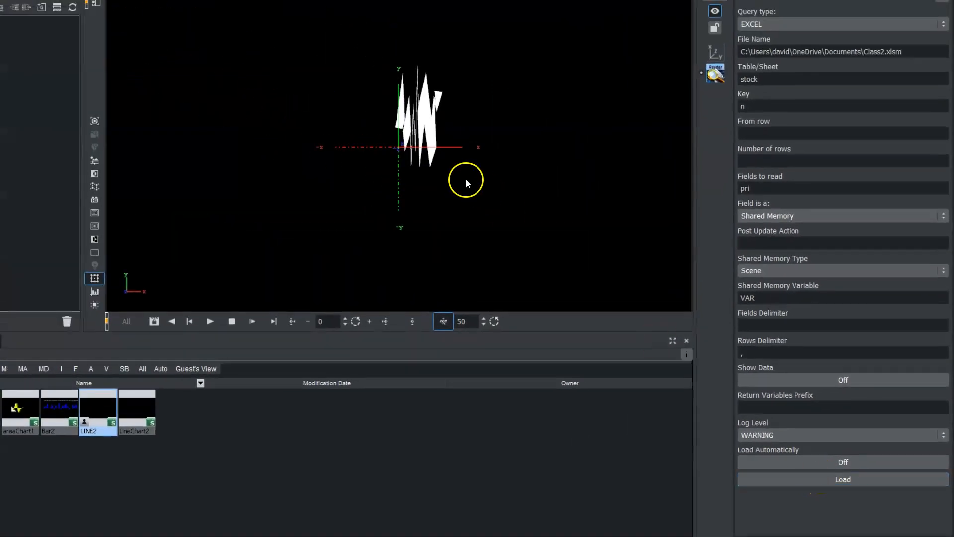
Reopen Class2.xlsm from the Documents folder to check the pri column's values, and switch back to Viz Artist
click(772, 192)
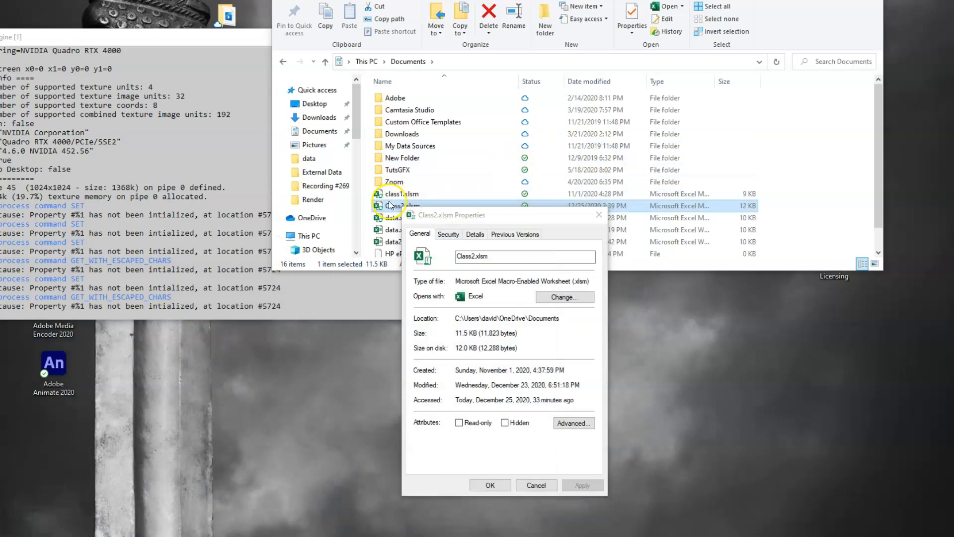
double_click(390, 205)
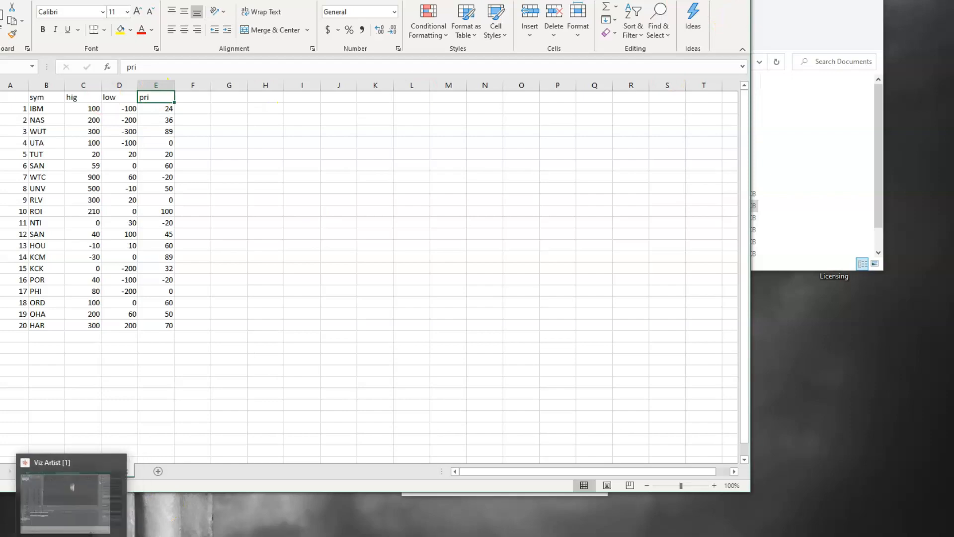
click(75, 535)
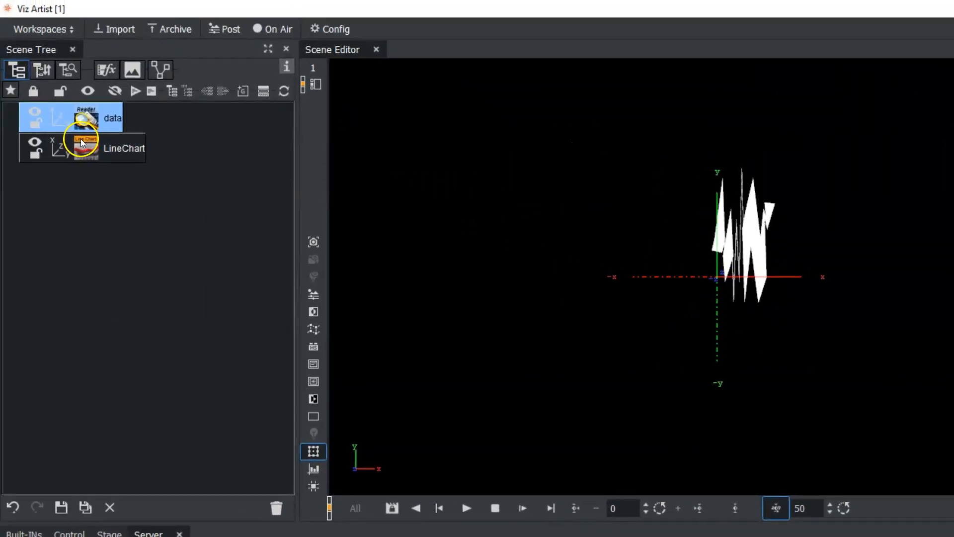
Turn on DataX Fit for the LineChart and set its DataX Scale to 7.30
click(81, 143)
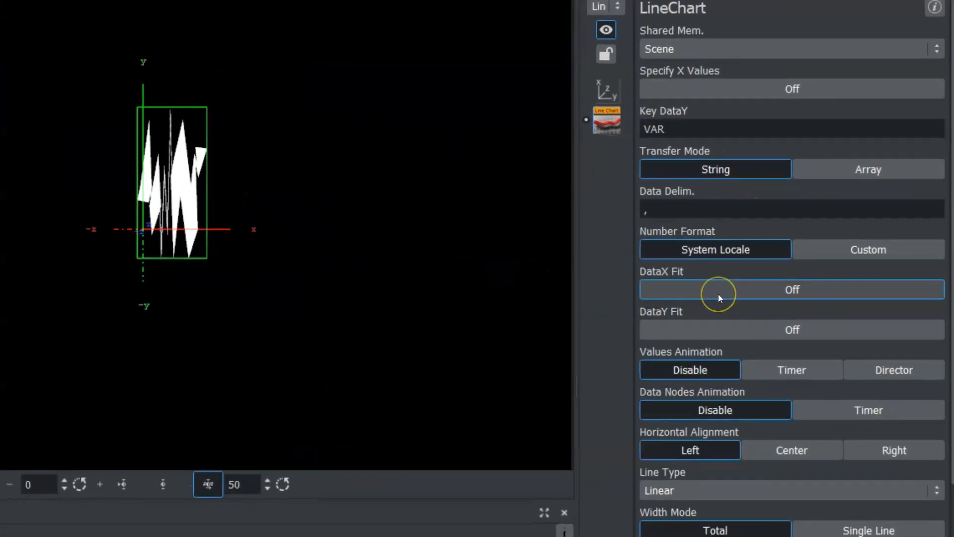
click(716, 294)
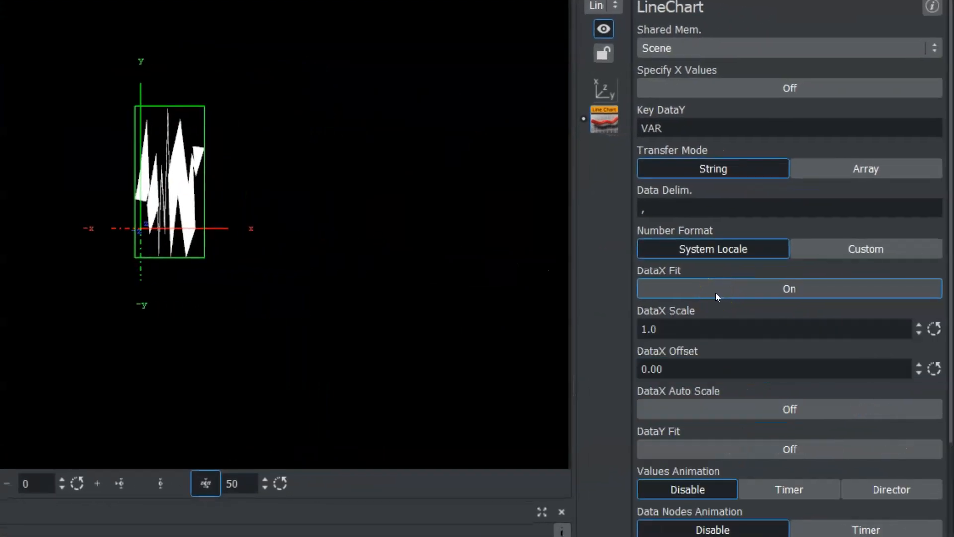
drag(650, 328, 705, 342)
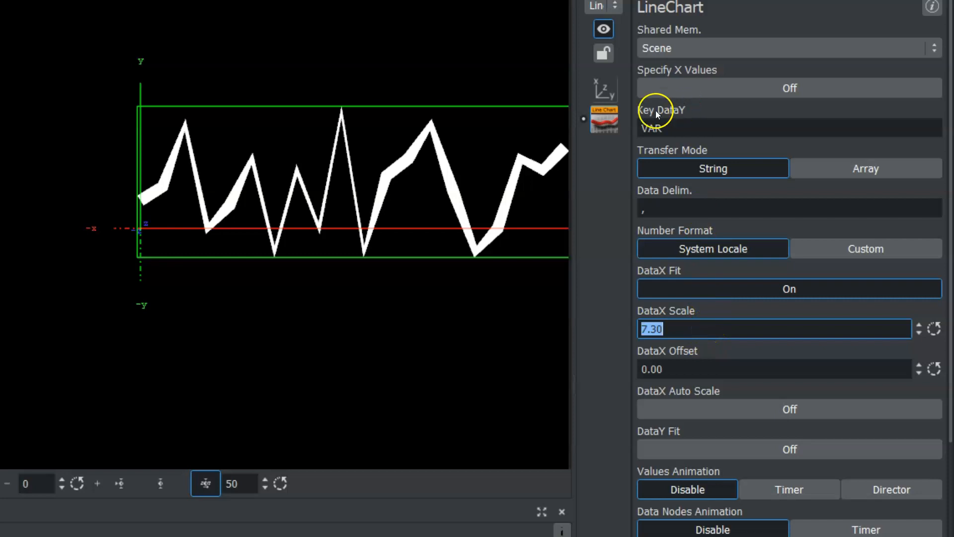
Shift the line chart along the negative X axis and set its DataX Scale to 8.90
click(604, 83)
drag(712, 124, 597, 111)
click(600, 119)
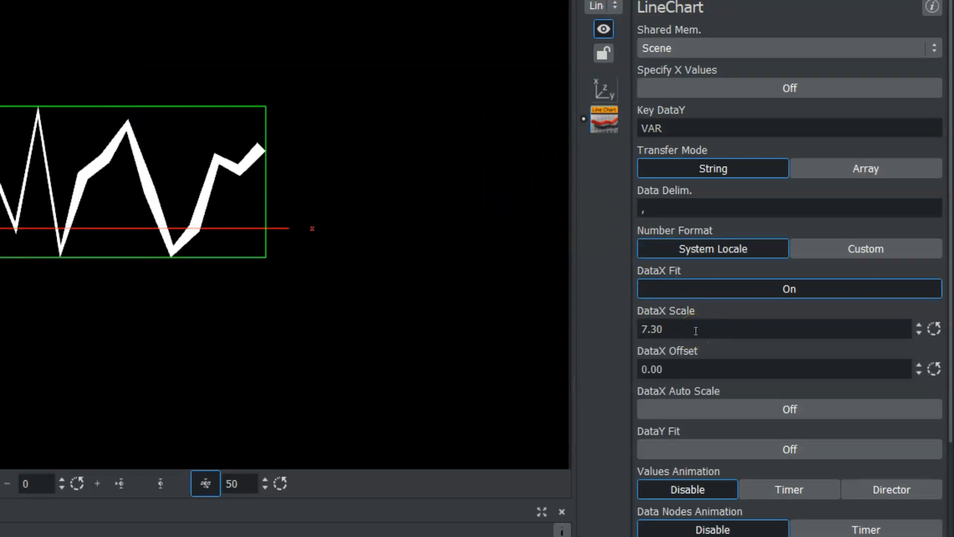
mouse_move(696, 331)
mouse_down()
mouse_move(722, 340)
mouse_move(707, 341)
mouse_up()
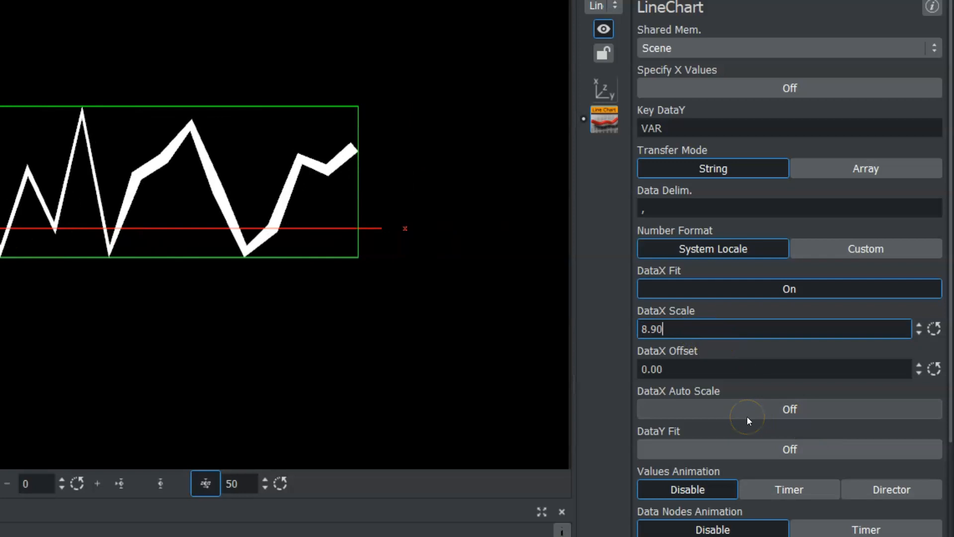
Turn on DataY Fit for the LineChart and set its DataY Scale to 1.50
click(655, 451)
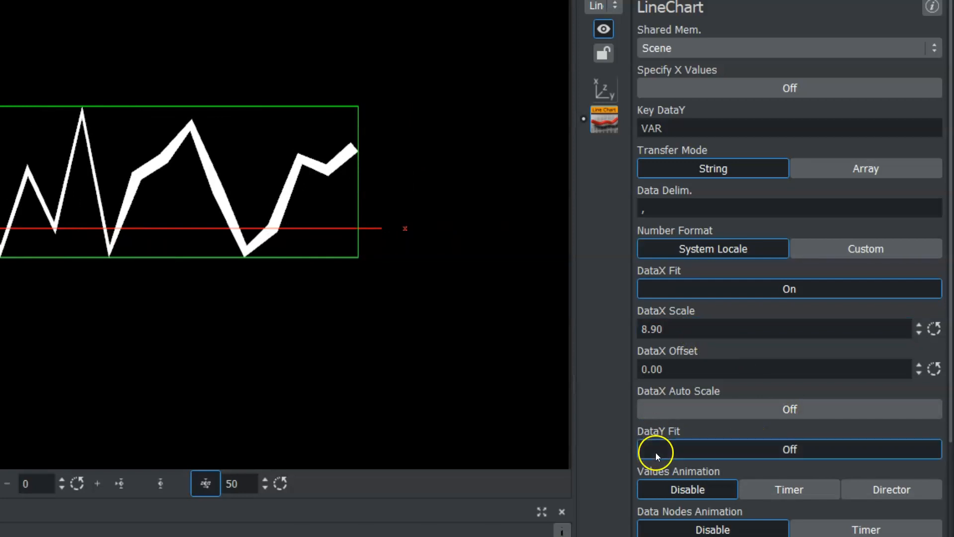
click(688, 450)
drag(651, 488, 690, 488)
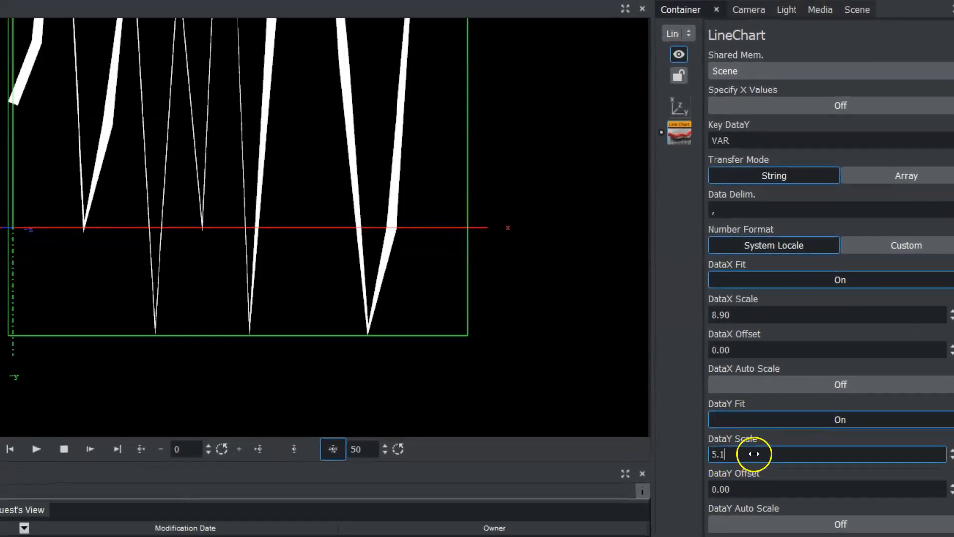
drag(754, 454, 726, 439)
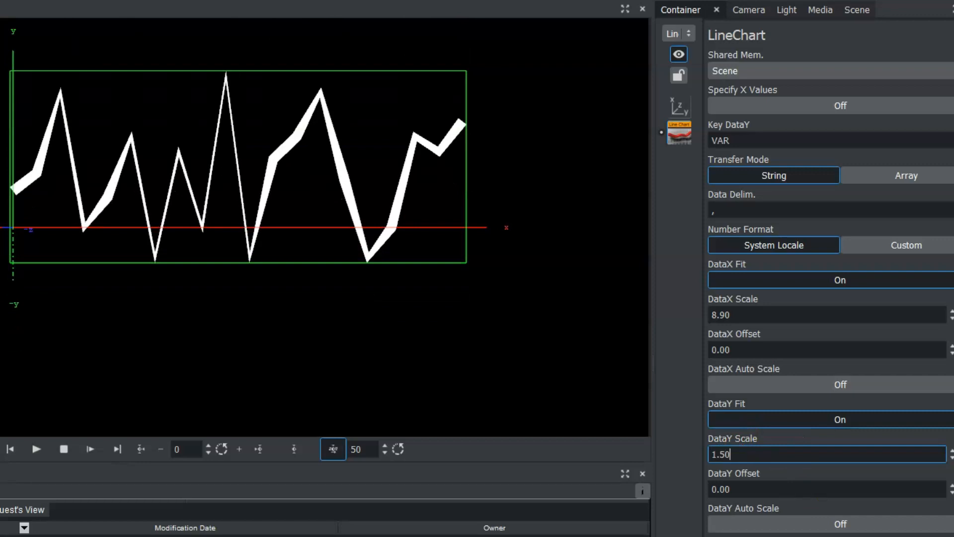
Set the LineChart's Width to 62.6, Thickness to 19.7 and Depth to 11
scroll(831, 278, down, 15)
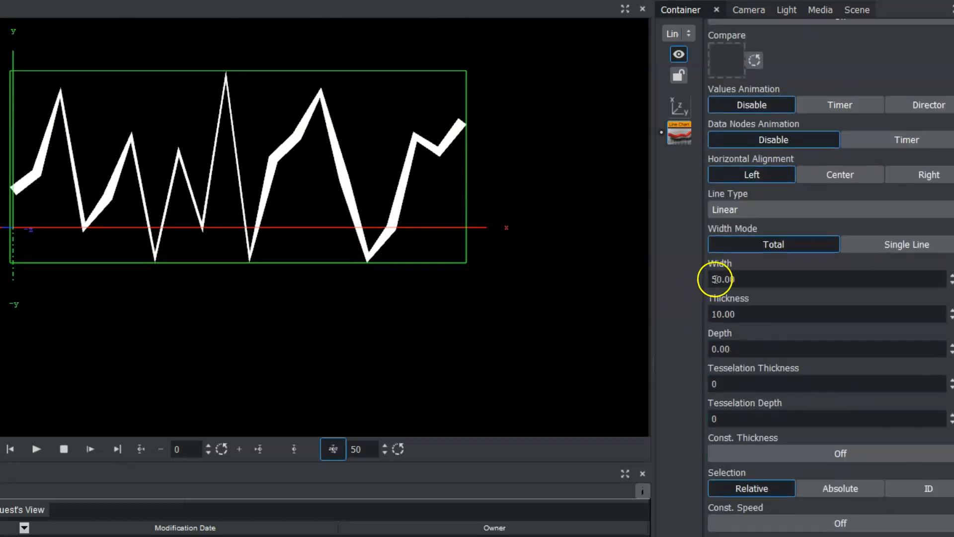
drag(739, 277, 806, 285)
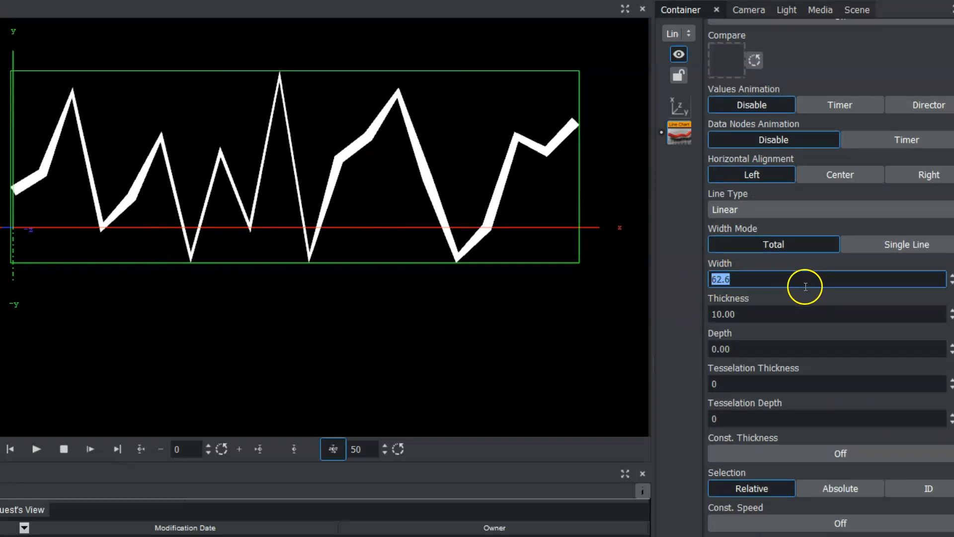
drag(709, 305, 785, 314)
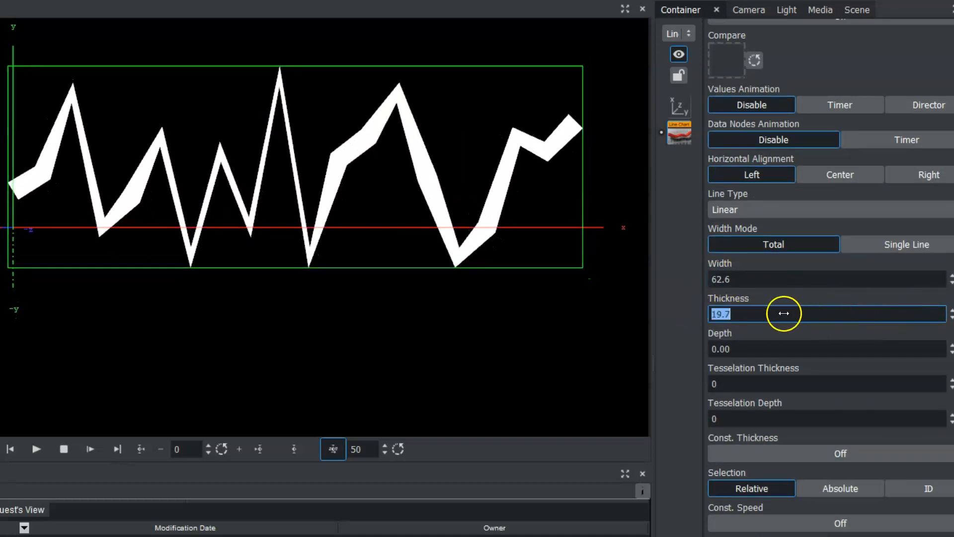
drag(711, 348, 795, 350)
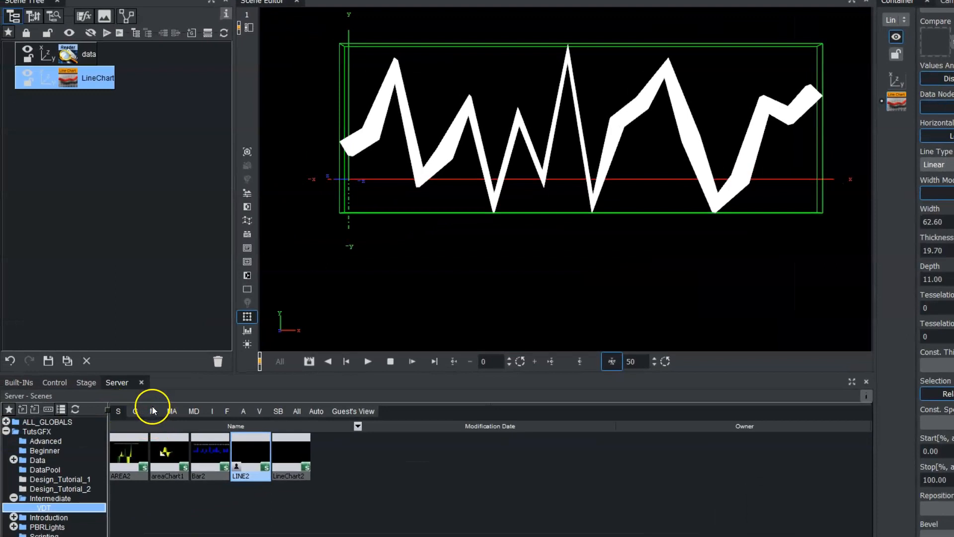
Apply an orange material from the server's Materials to the LineChart container
click(153, 411)
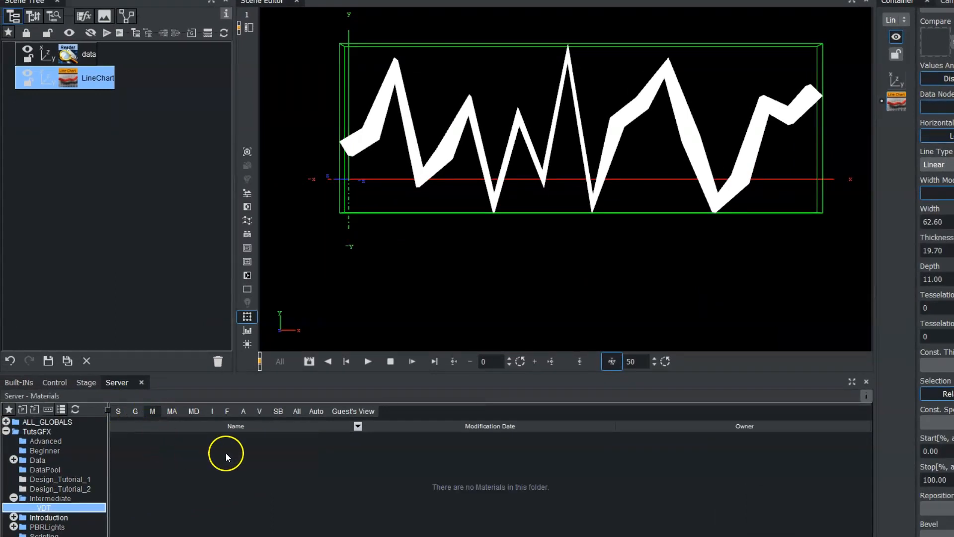
click(64, 424)
drag(155, 452, 99, 73)
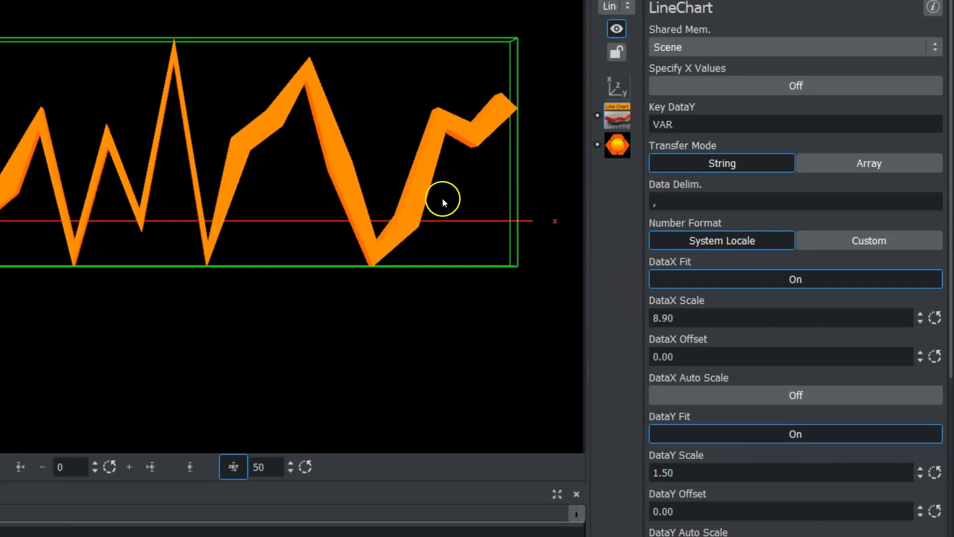
Set the LineChart's Depth to 36.4 and its Thickness to 17.50
click(944, 470)
drag(668, 311, 871, 302)
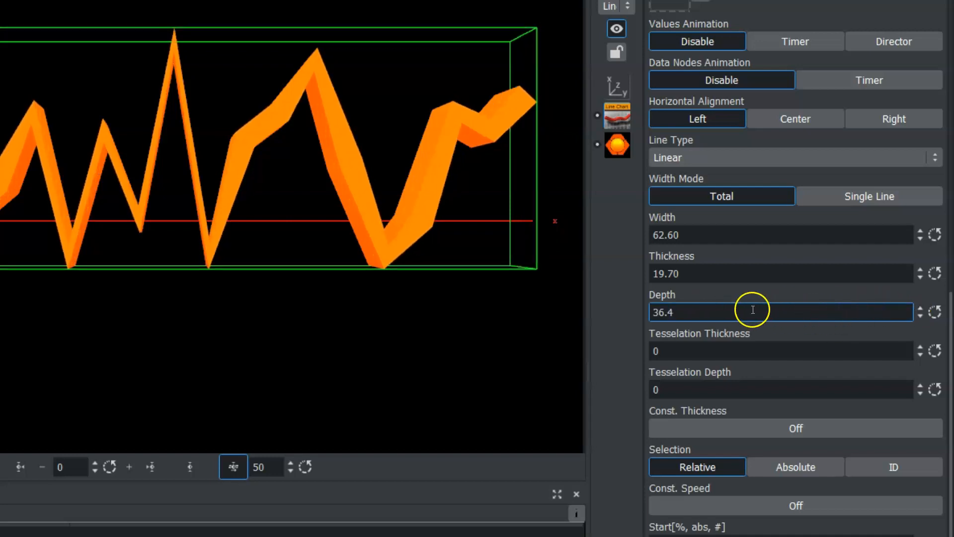
mouse_move(667, 273)
mouse_down()
mouse_move(818, 273)
mouse_move(643, 277)
mouse_move(666, 278)
mouse_up()
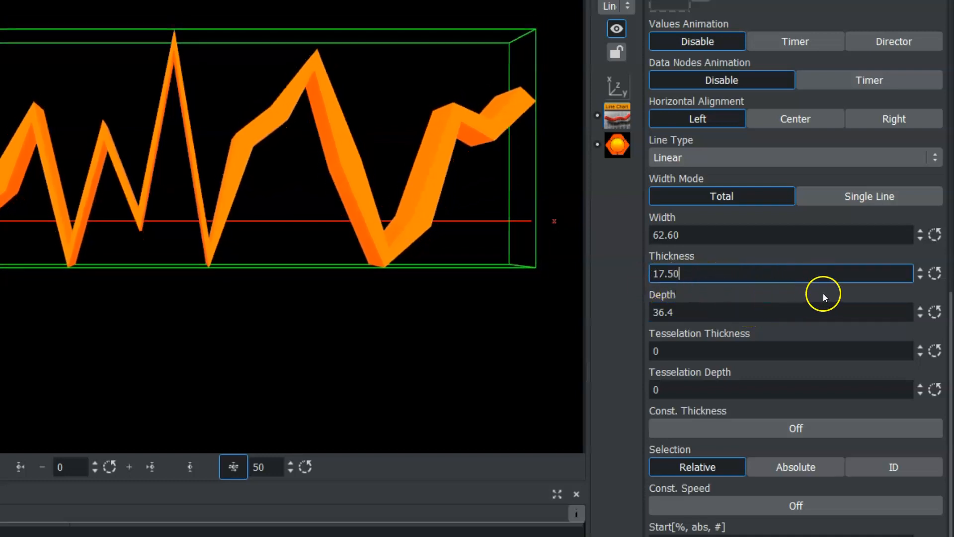
Change the LineChart's Line Type to Spline and set its Tesselation Thickness to 24
click(749, 163)
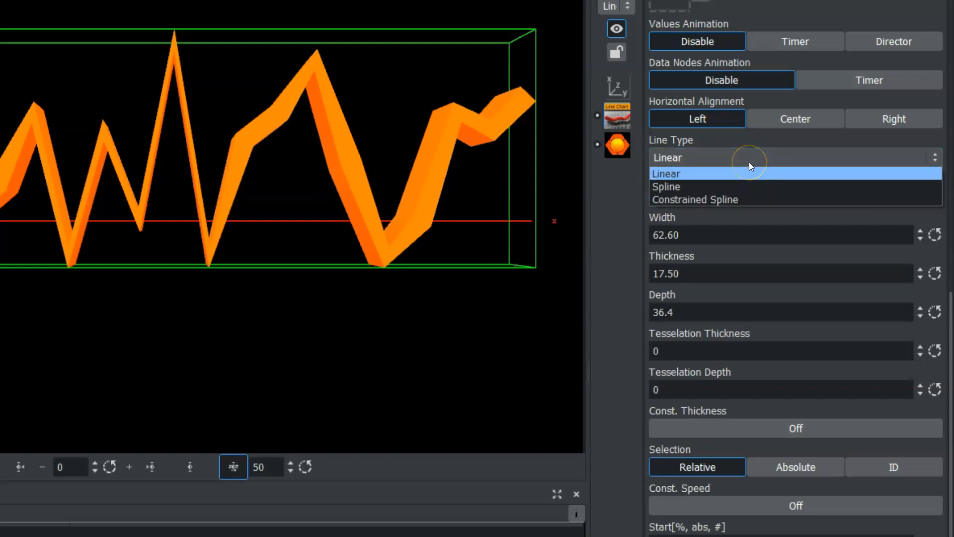
click(701, 188)
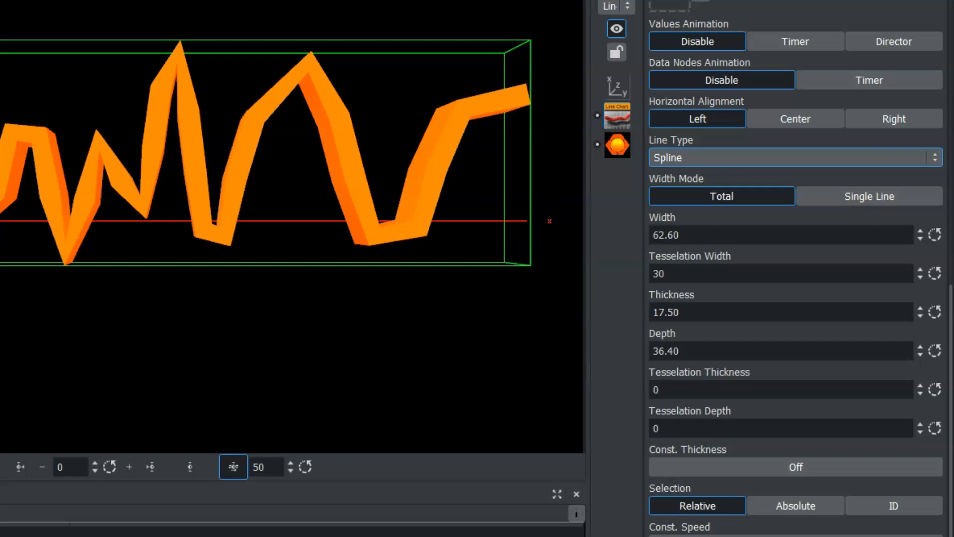
double_click(670, 395)
text(40)
key(Return)
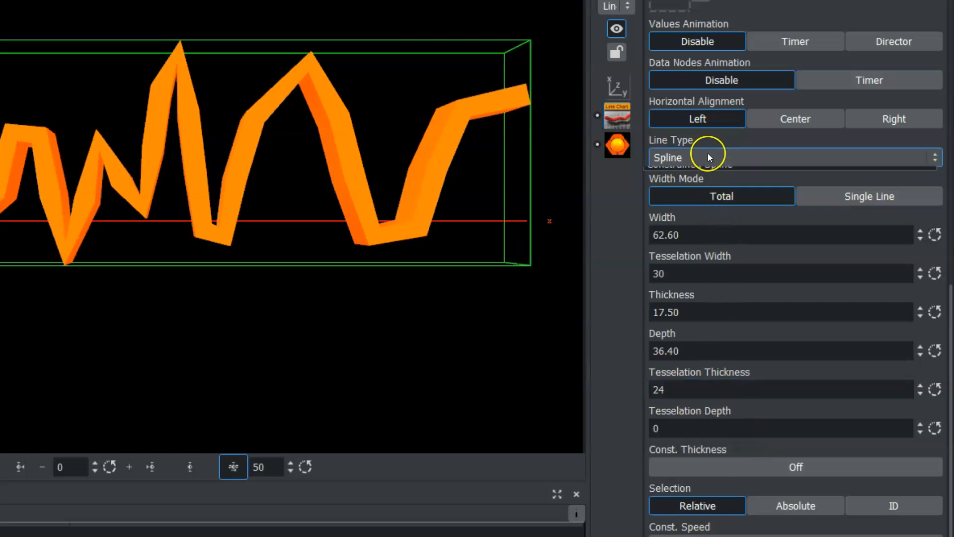
Change the LineChart's Line Type to Constrained Spline and set its Stop value to 142.6
click(709, 156)
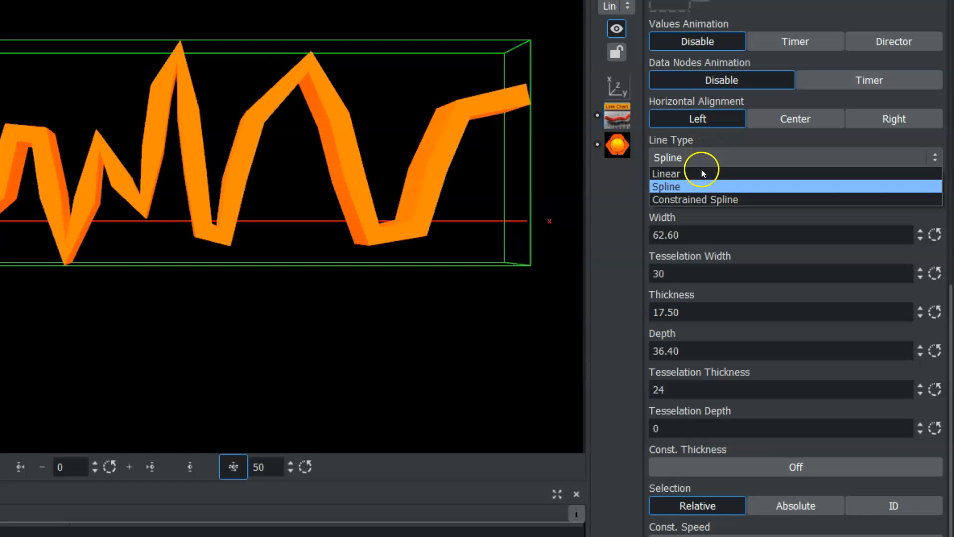
click(690, 200)
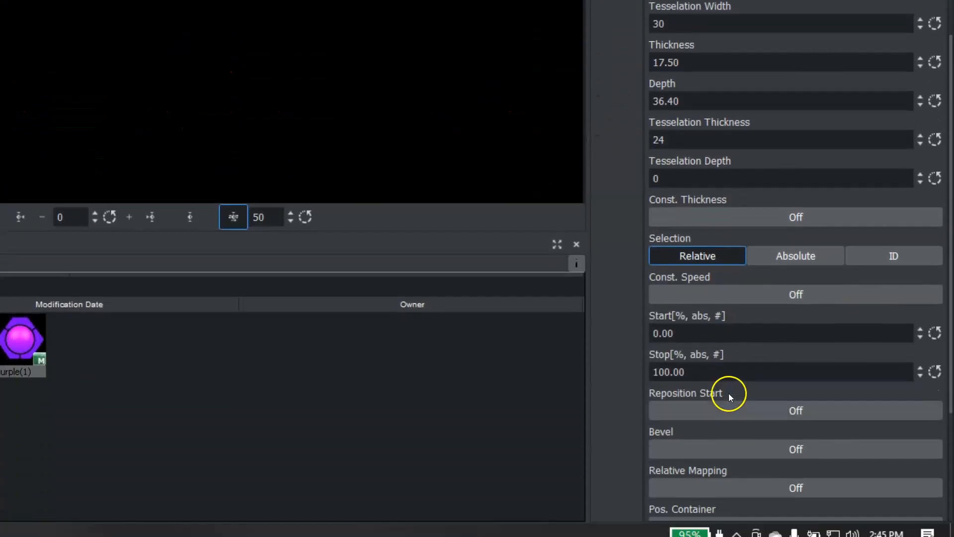
click(733, 356)
drag(732, 357, 655, 356)
drag(705, 487, 903, 486)
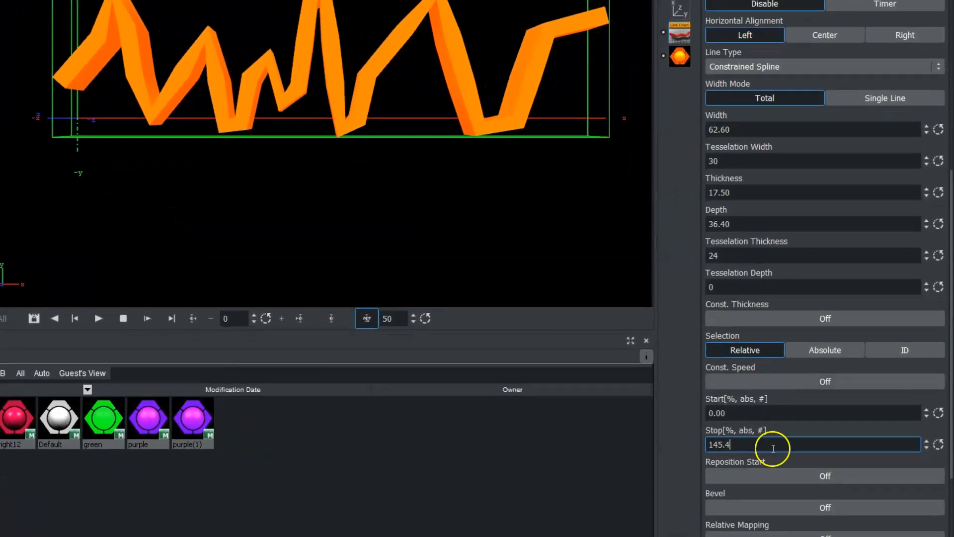
drag(774, 449, 743, 445)
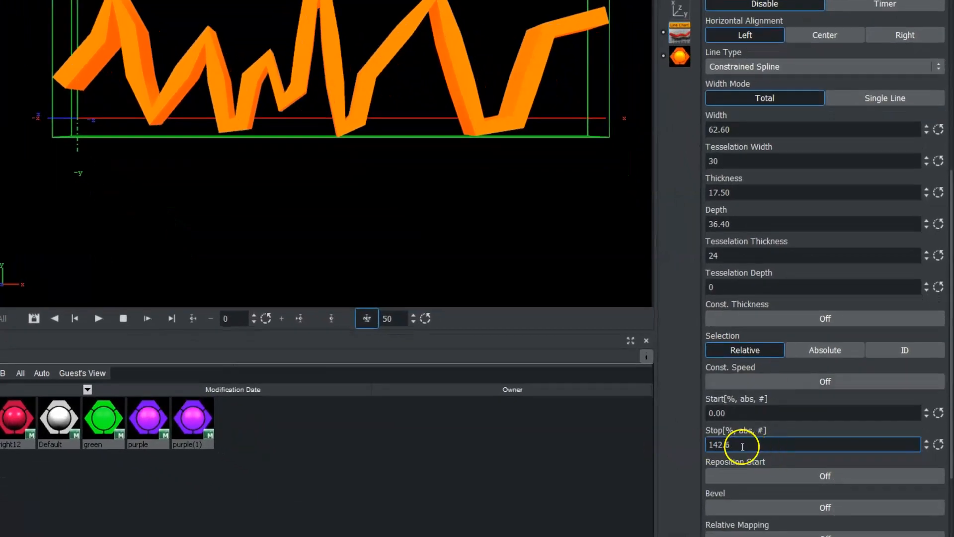
scroll(950, 402, down, 4)
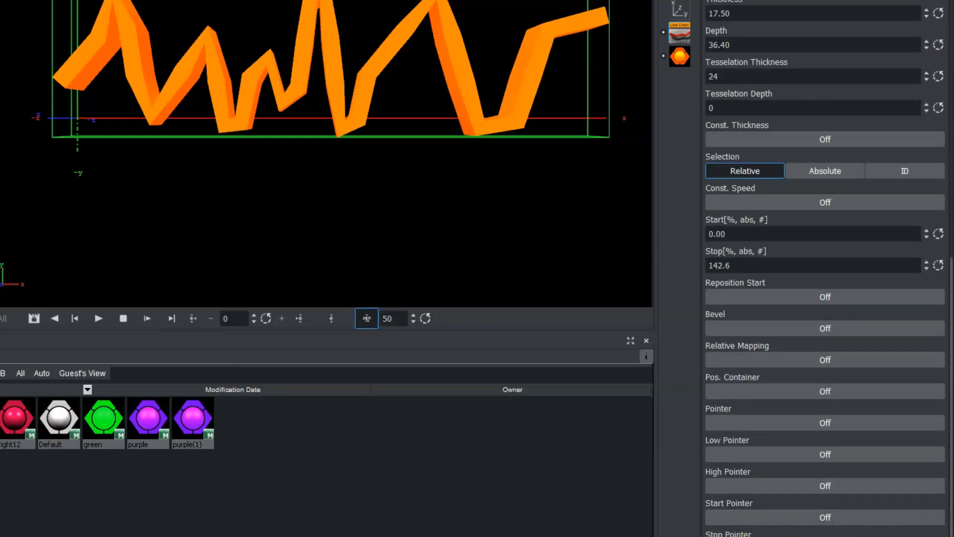
scroll(950, 517, up, 1)
scroll(952, 494, down, 3)
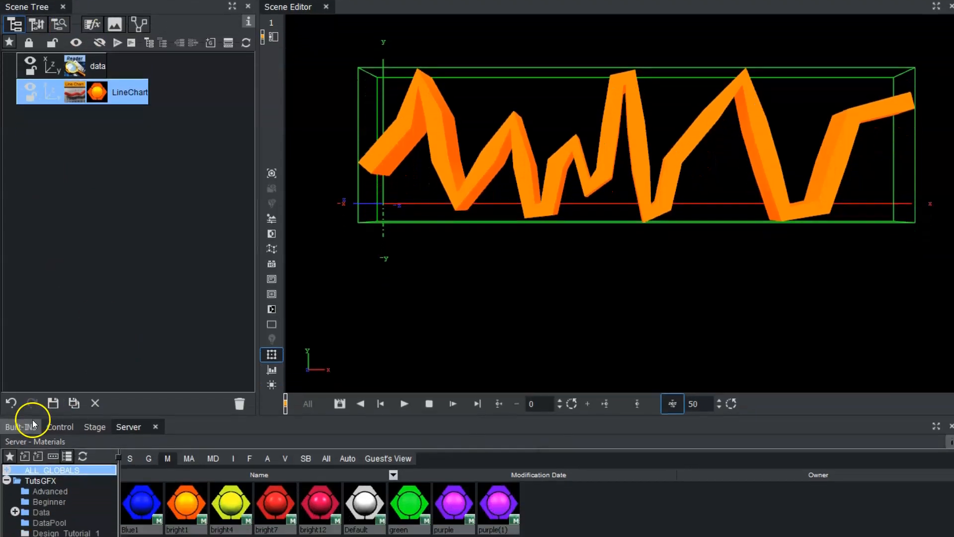
Add a Sphere from the Default geometry plugins to the scene tree as a separate container below LineChart
click(27, 463)
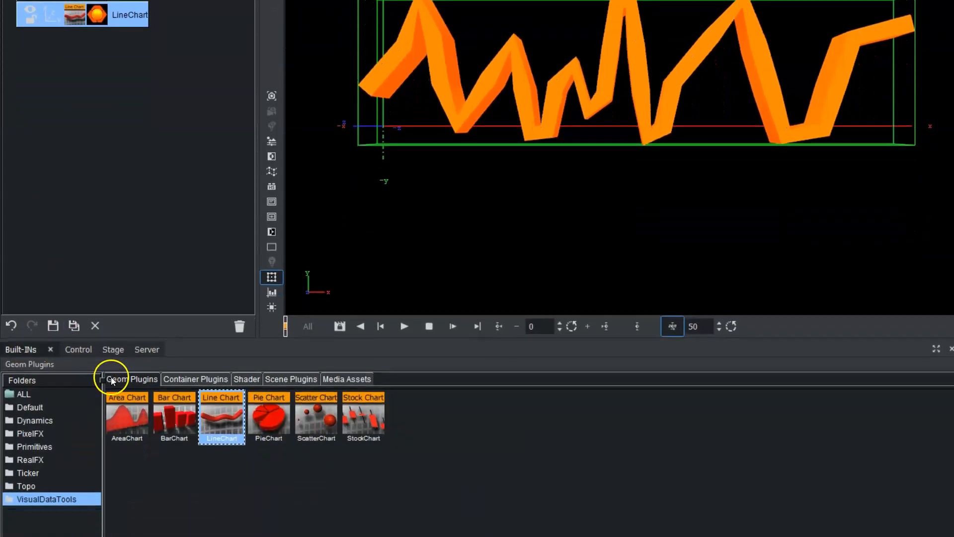
click(31, 408)
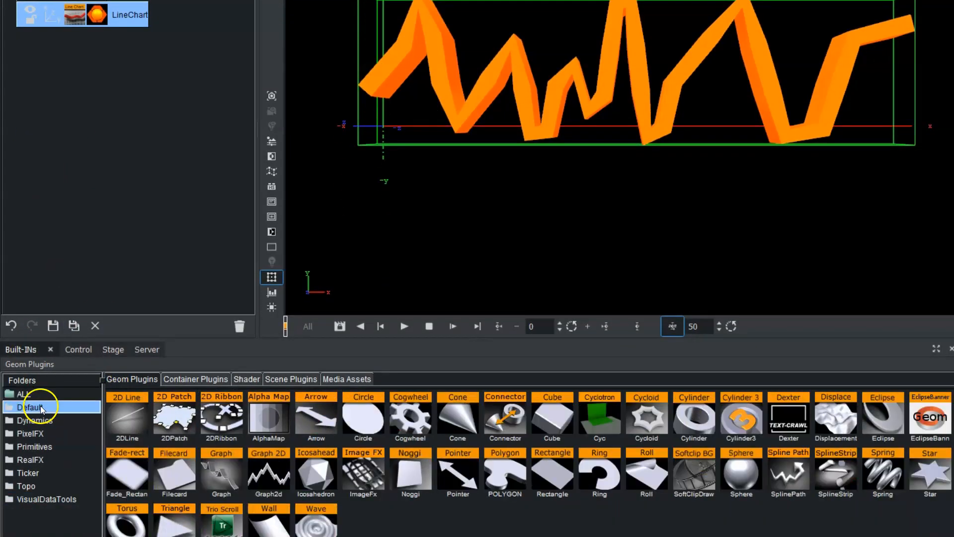
drag(736, 473, 74, 131)
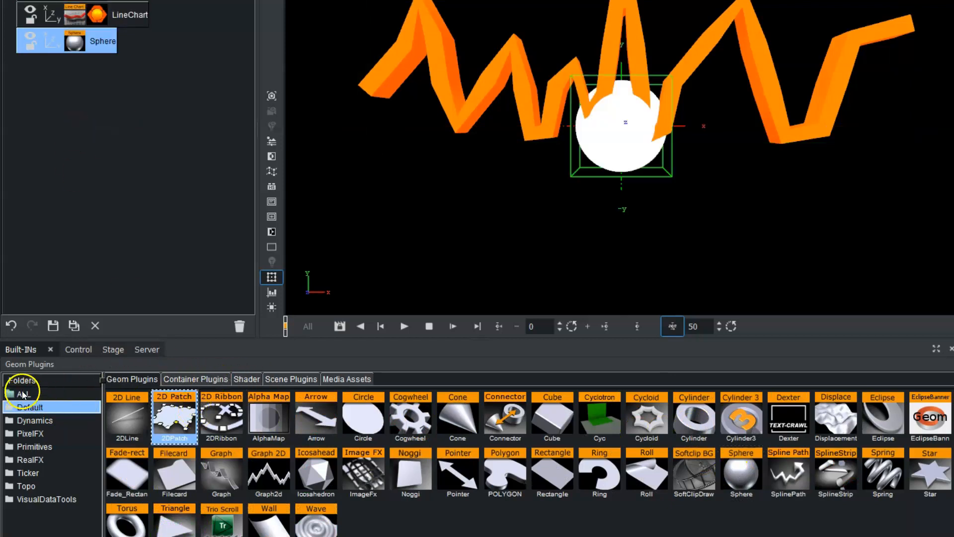
Apply the Blue1 material from the server to the Sphere and replace it with the crimson bright12 material
click(141, 350)
drag(144, 426, 94, 45)
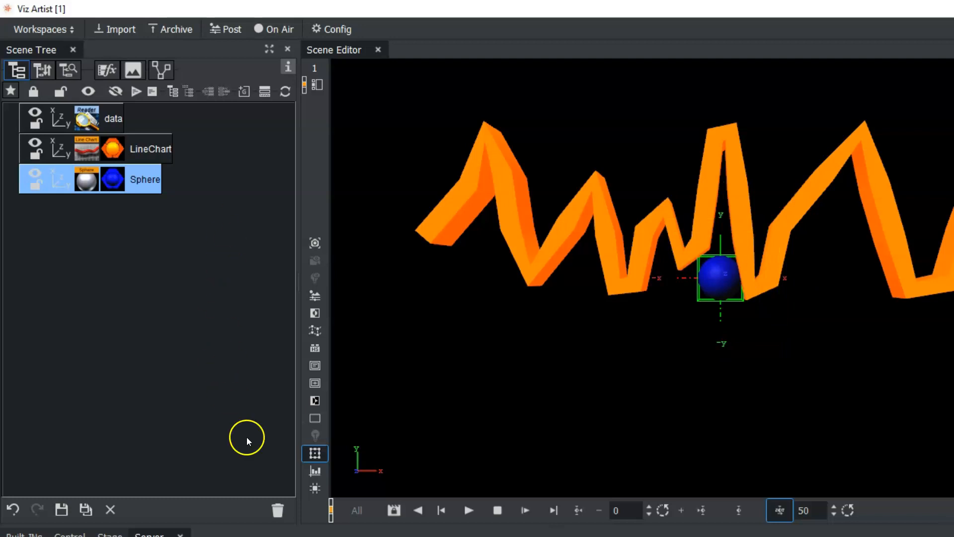
click(114, 180)
drag(113, 180, 118, 181)
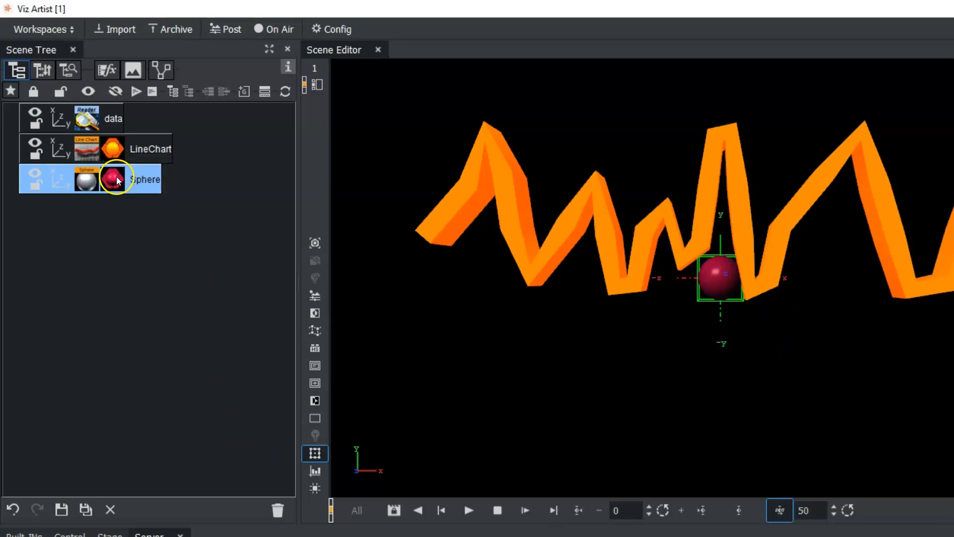
Assign the Sphere as the container of the LineChart's Pointer, with Pointer switched on
click(87, 151)
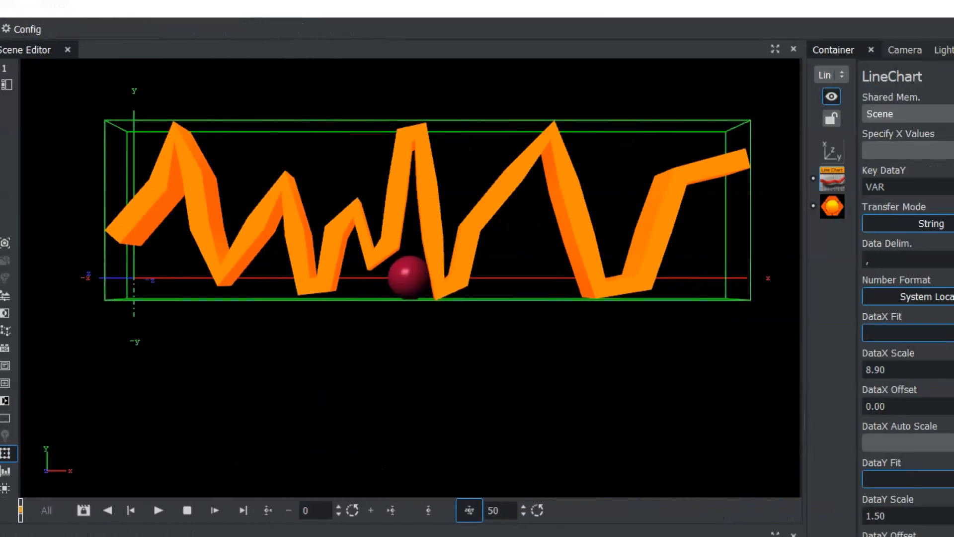
drag(952, 286, 952, 536)
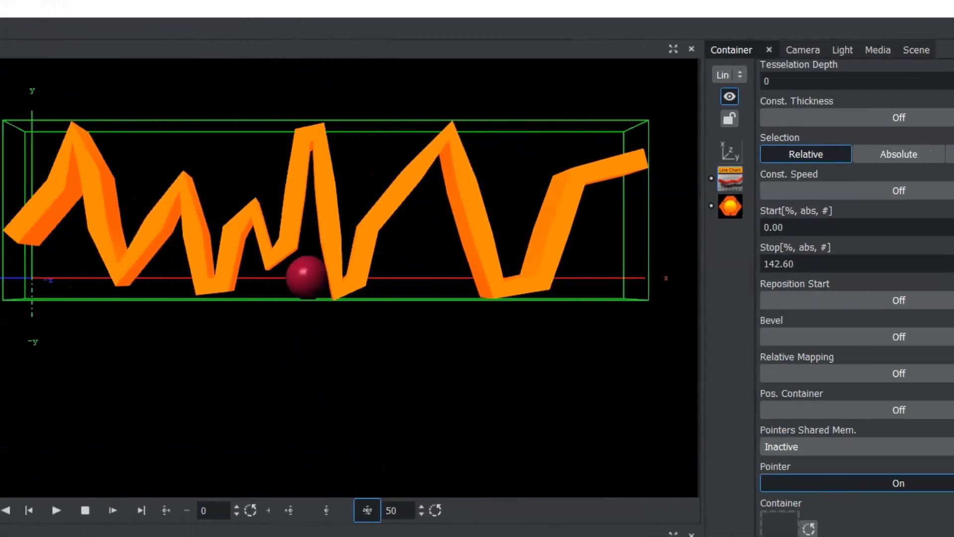
drag(144, 188, 681, 322)
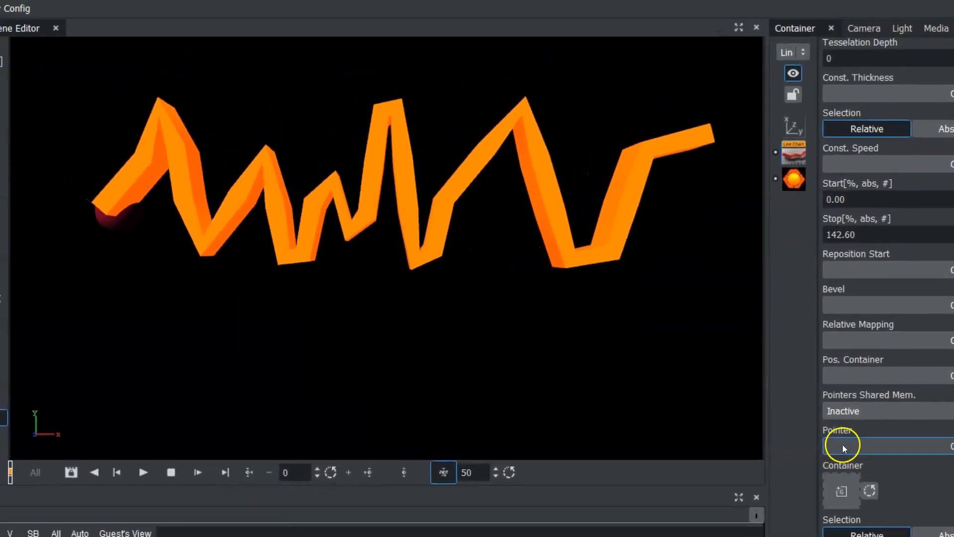
click(843, 446)
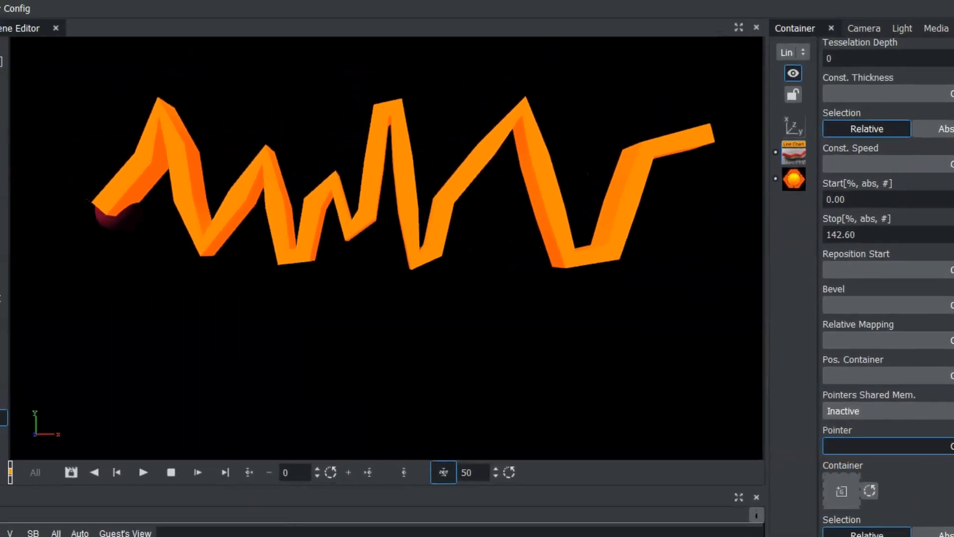
Set the LineChart pointer's Offset to 49.6 and its Position to 51.6
drag(788, 482, 920, 427)
drag(743, 499, 865, 490)
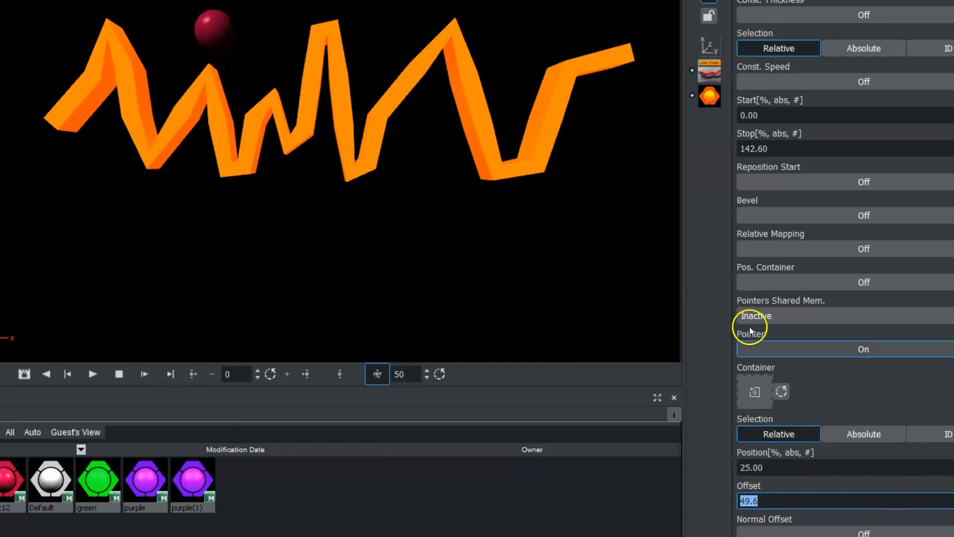
drag(778, 475, 898, 407)
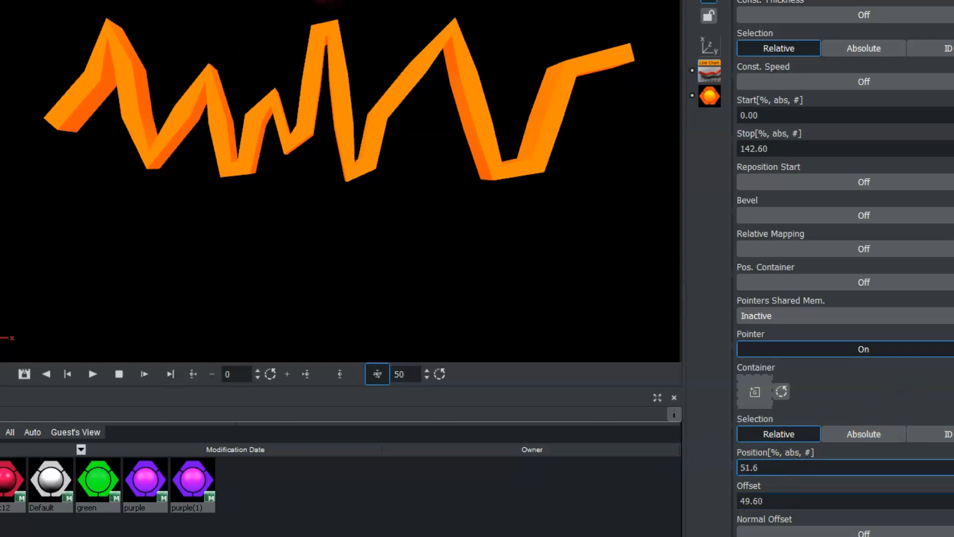